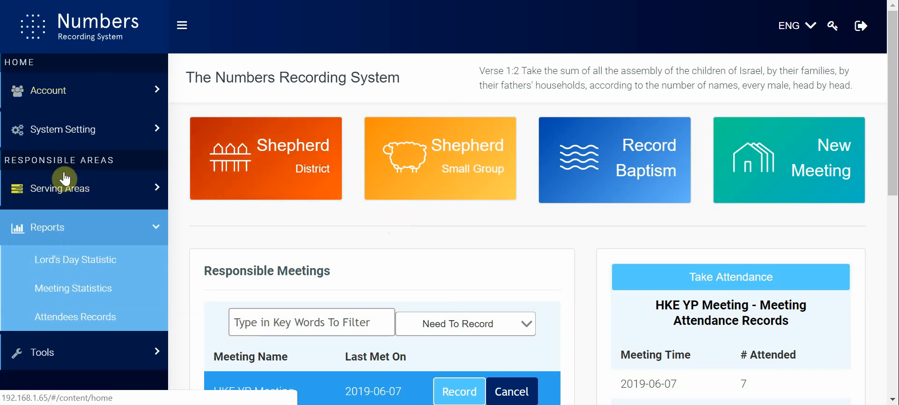
Open the Attendees Records report
left_click(67, 189)
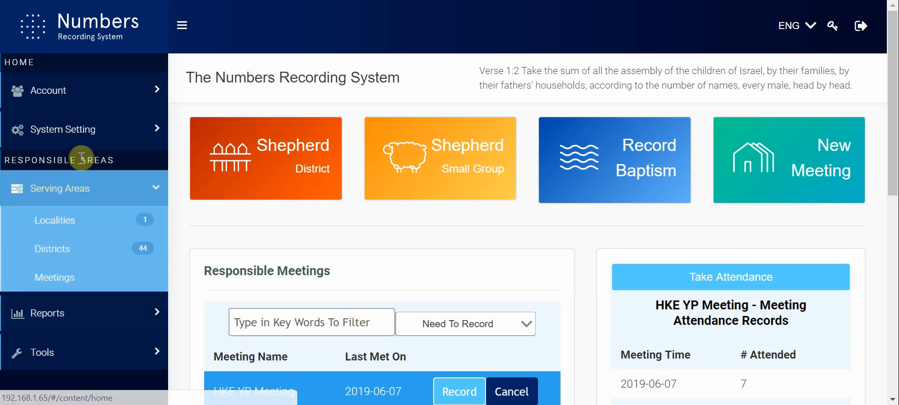
left_click(52, 323)
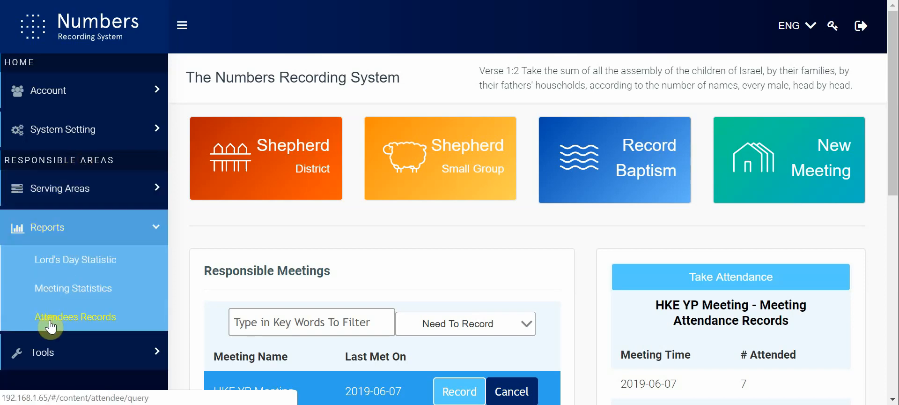
left_click(51, 325)
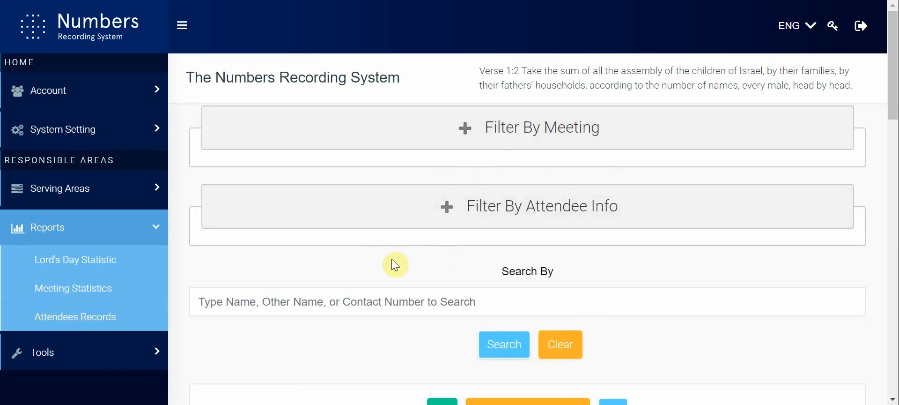
Expand the meeting filter and set its From When date to 2019-01-01
left_click(496, 142)
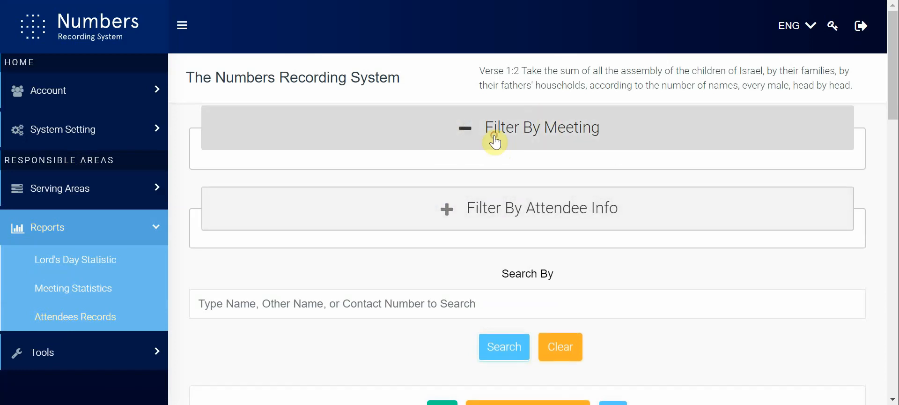
left_click(356, 208)
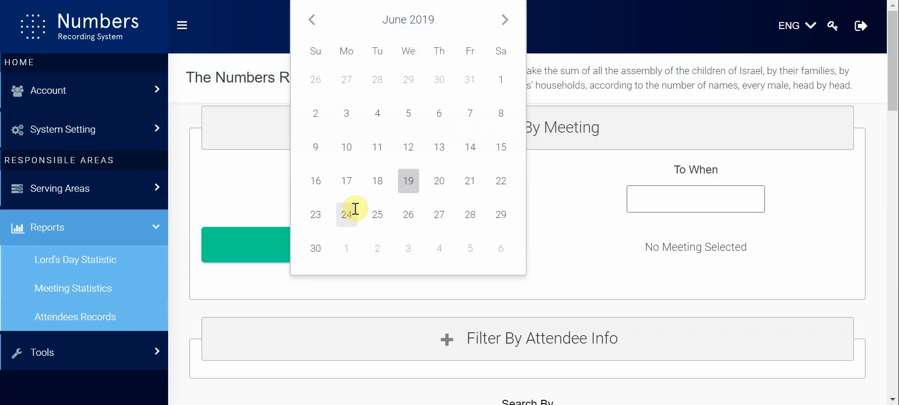
left_click(310, 21)
left_click(310, 22)
left_click(311, 21)
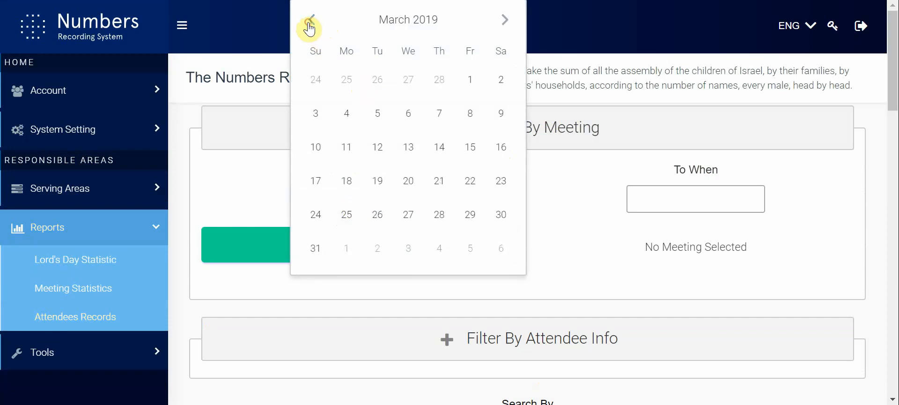
left_click(310, 21)
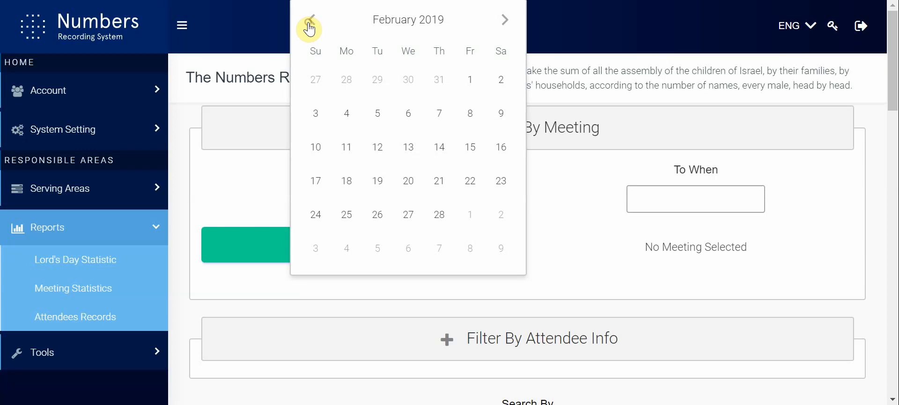
left_click(310, 22)
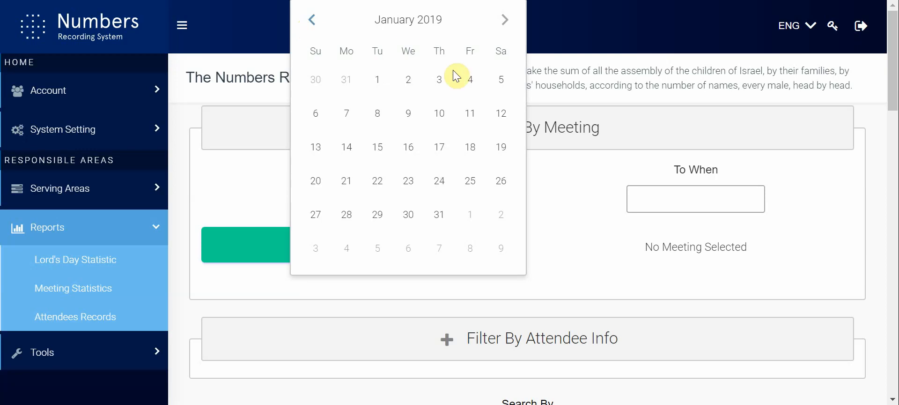
left_click(377, 82)
Set the meeting filter's To When date to 2019-05-31
left_click(651, 196)
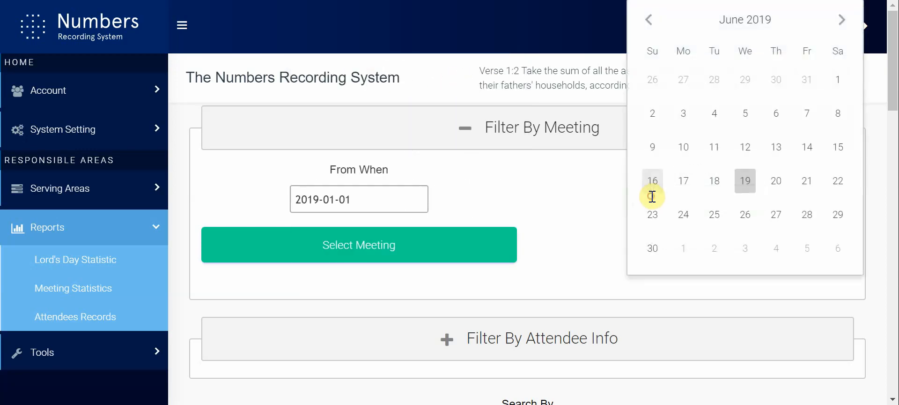
left_click(649, 23)
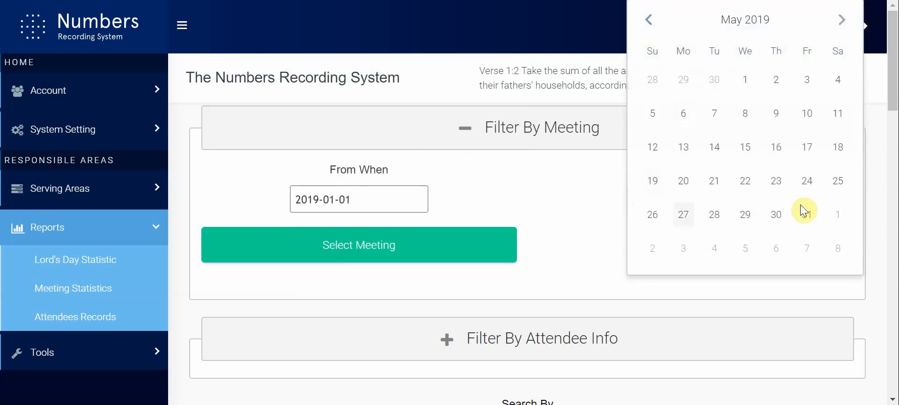
left_click(810, 217)
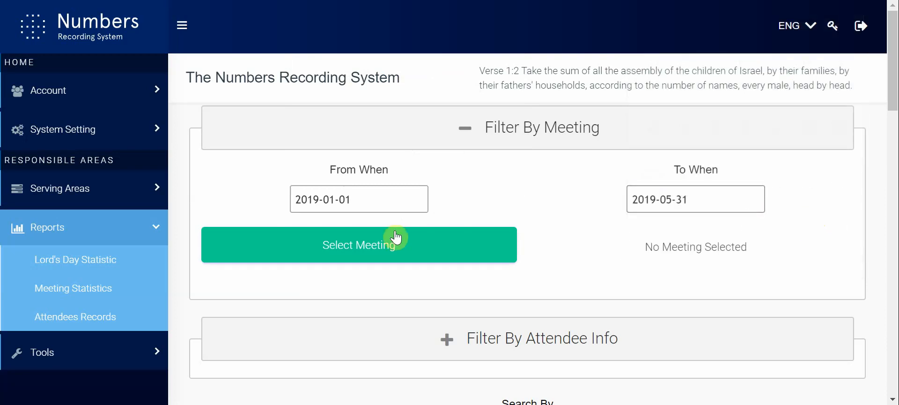
In the meeting selection, narrow the list to Island Districts county, Island East District and the Lord's Day Meeting type
left_click(473, 242)
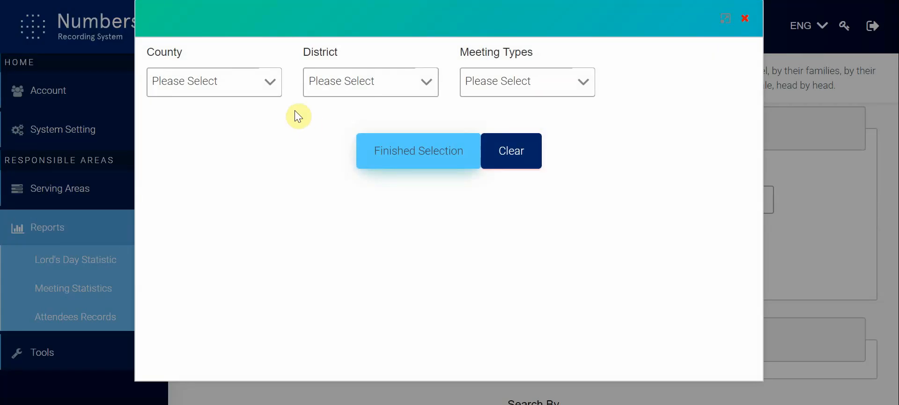
left_click(242, 92)
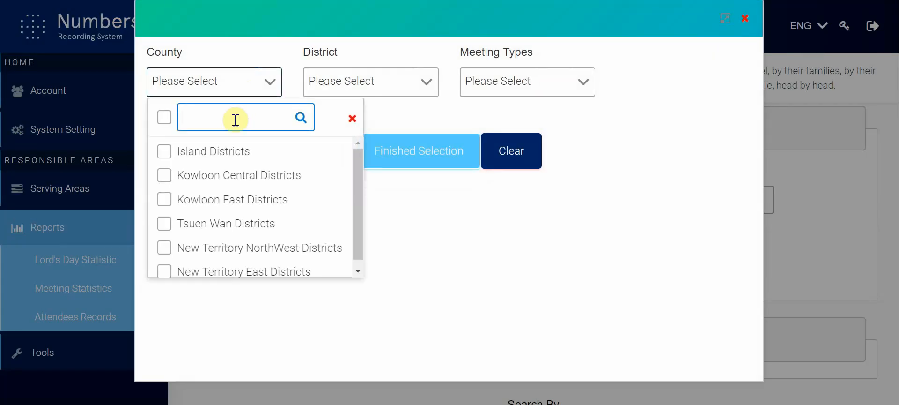
left_click(223, 150)
left_click(373, 98)
left_click(394, 81)
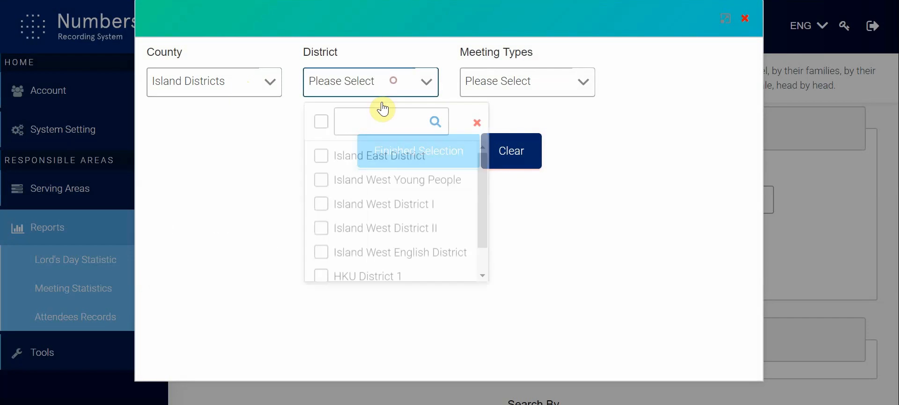
left_click(352, 153)
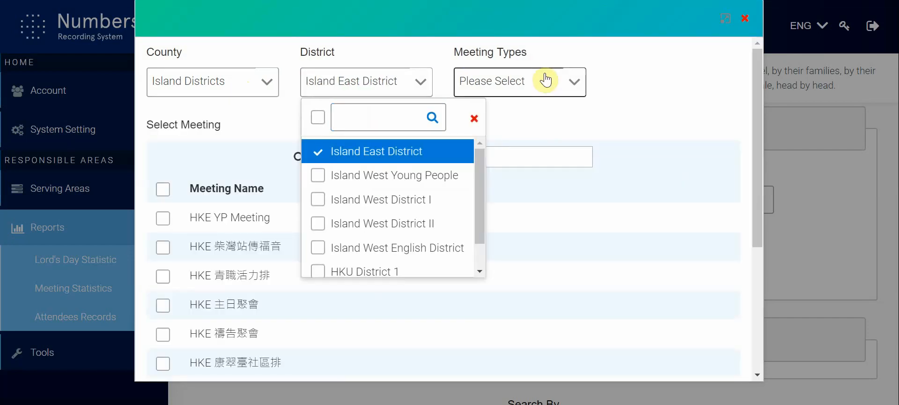
left_click(530, 84)
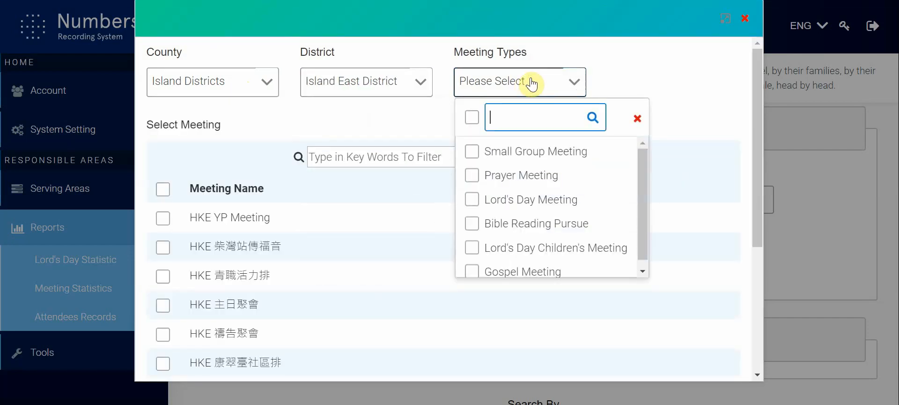
left_click(502, 200)
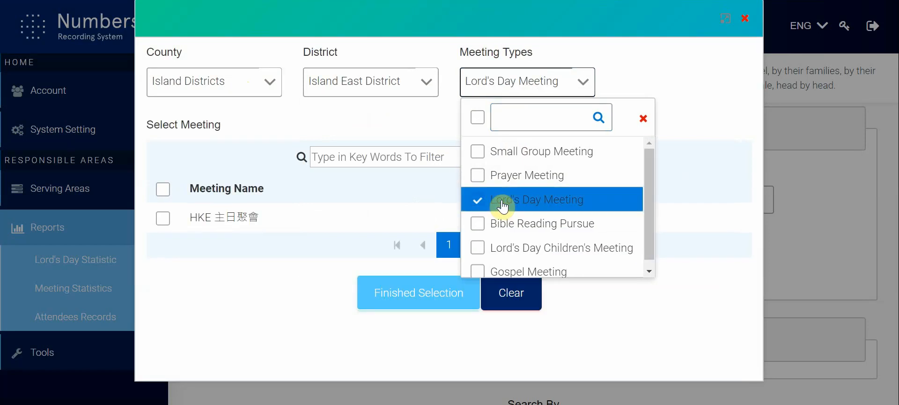
Select the HKE 主日聚會 meeting and finish the selection
left_click(166, 220)
left_click(195, 218)
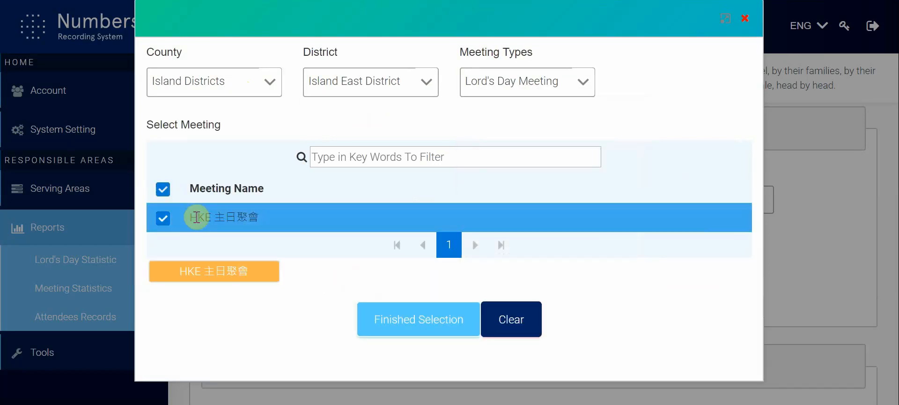
left_click(400, 320)
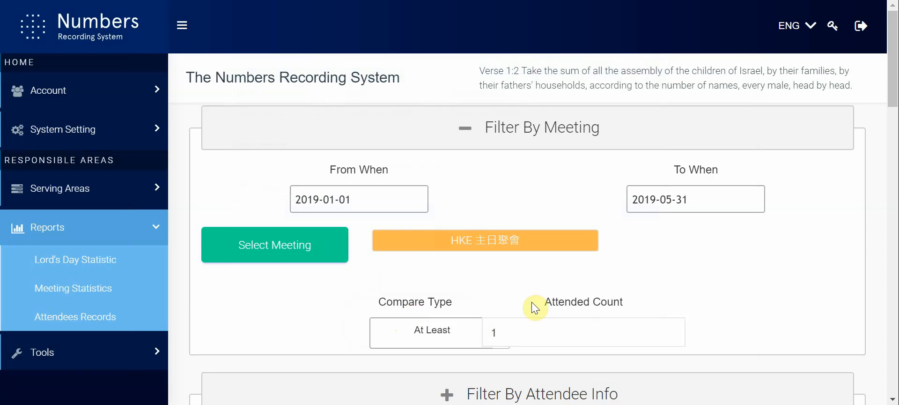
Set the attended count to 10 with the At Least comparison and run the attendee search
left_click(512, 331)
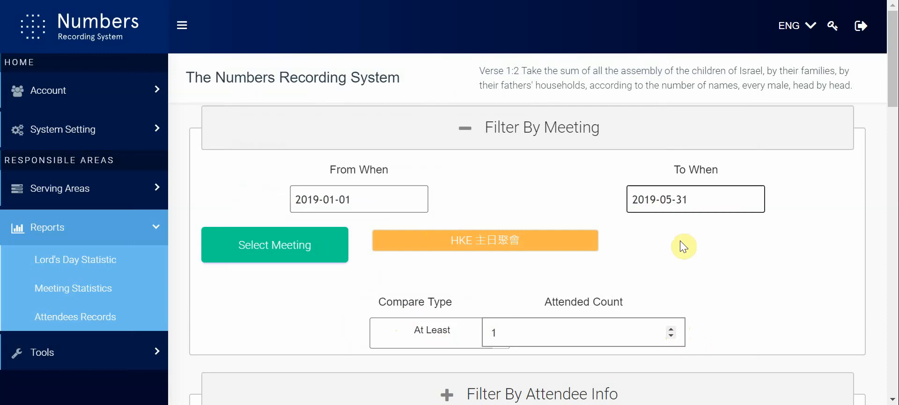
left_click(670, 336)
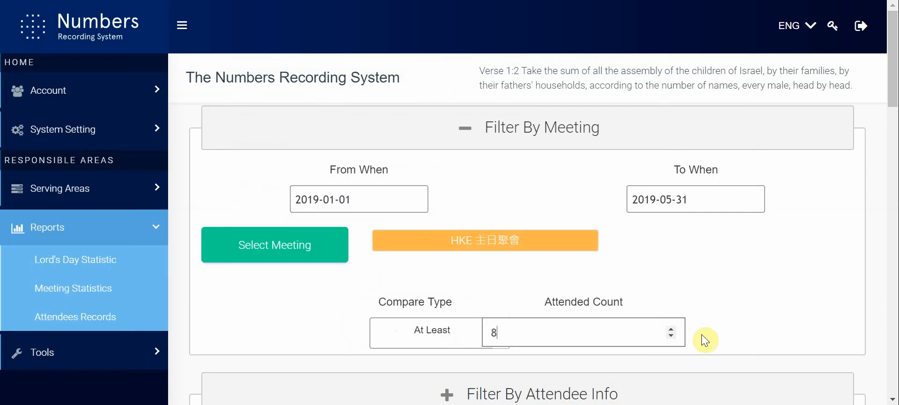
scroll(702, 333, "down", 2)
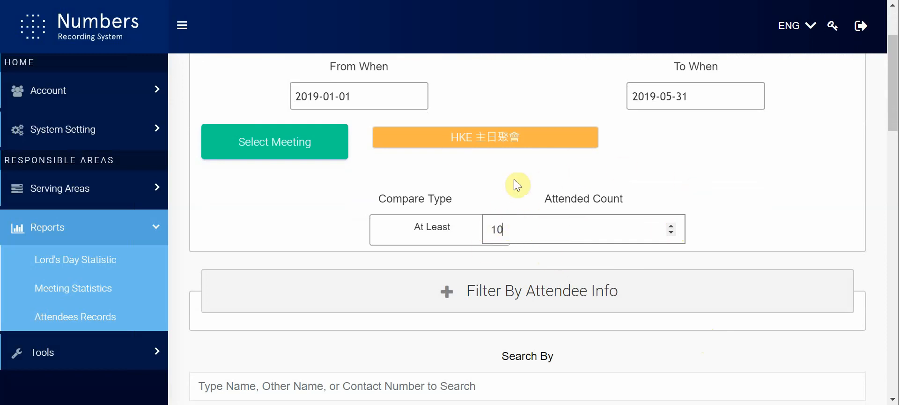
scroll(568, 233, "down", 4)
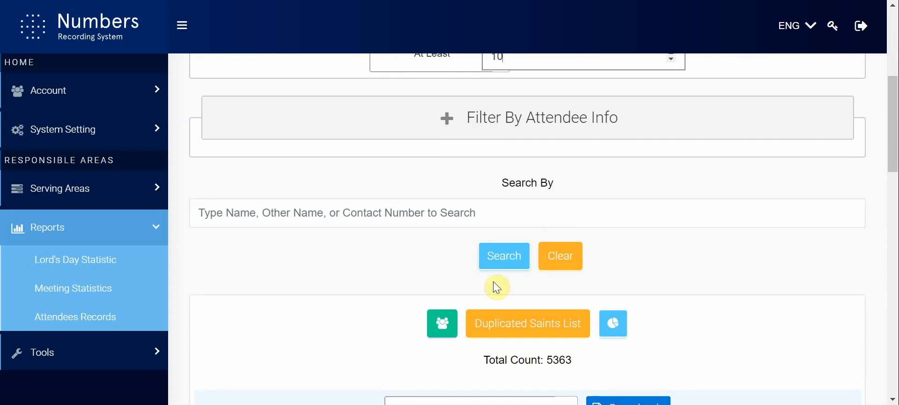
left_click(504, 257)
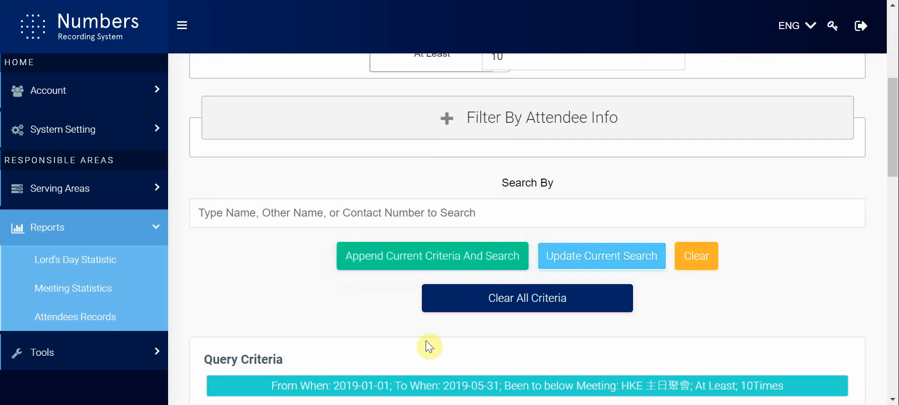
Look through the matching attendees, set the attended count to 15 and update the current search
scroll(426, 340, "down", 1)
scroll(426, 345, "down", 2)
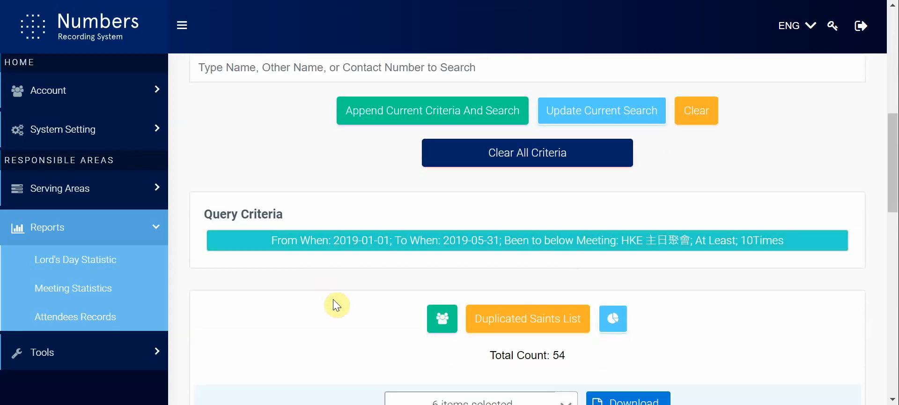
scroll(333, 302, "down", 4)
scroll(334, 300, "down", 2)
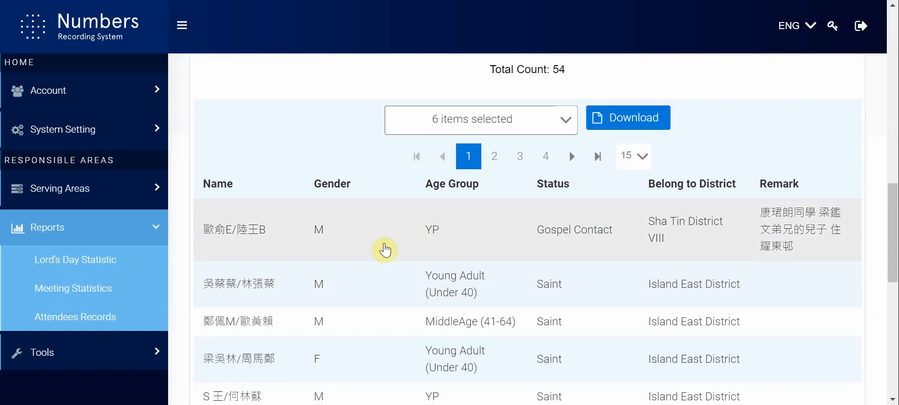
scroll(380, 305, "up", 4)
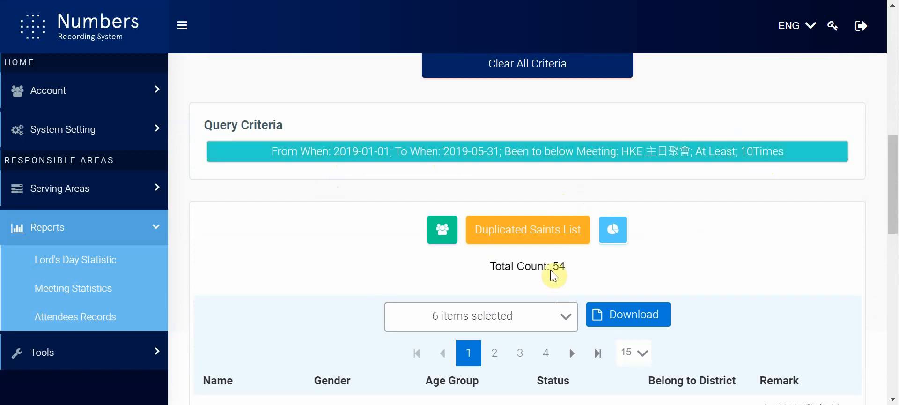
scroll(569, 260, "up", 10)
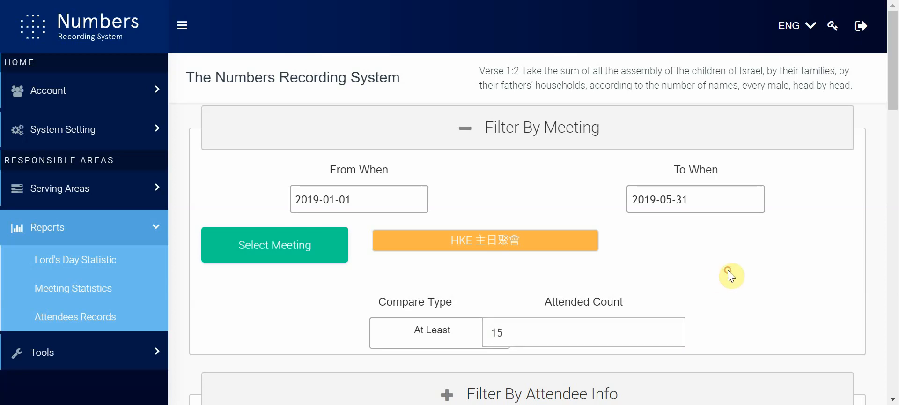
scroll(728, 270, "down", 5)
scroll(730, 270, "down", 2)
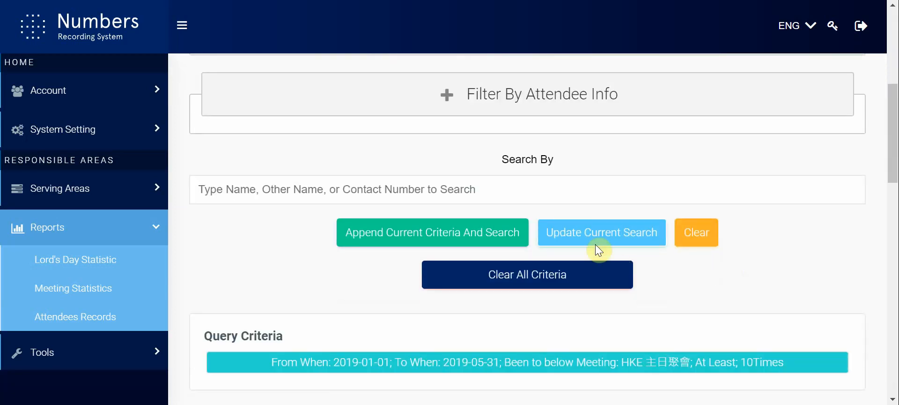
left_click(601, 236)
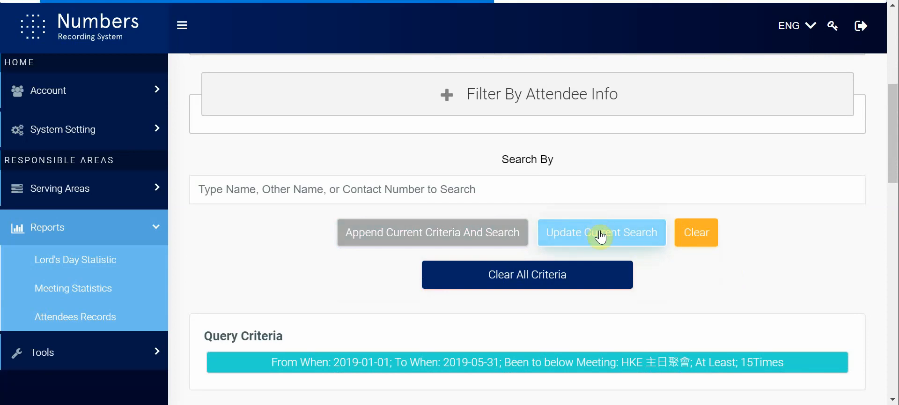
In the meeting selection, deselect HKE 主日聚會 and add Prayer Meeting to the meeting types
scroll(538, 283, "down", 5)
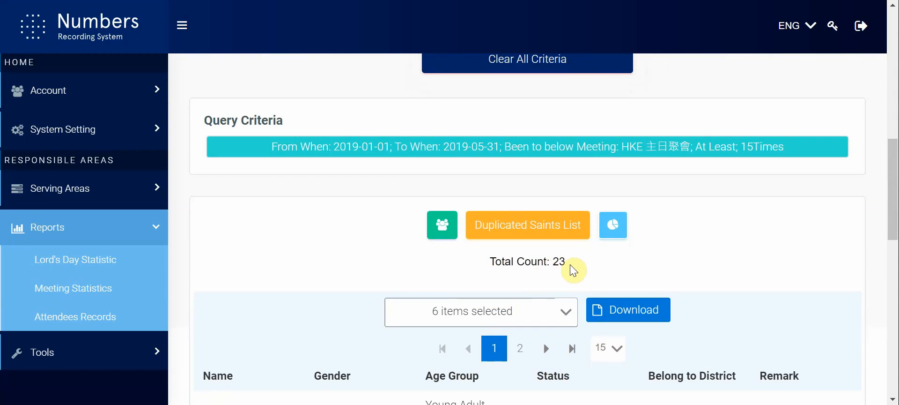
scroll(570, 266, "down", 7)
scroll(571, 268, "up", 4)
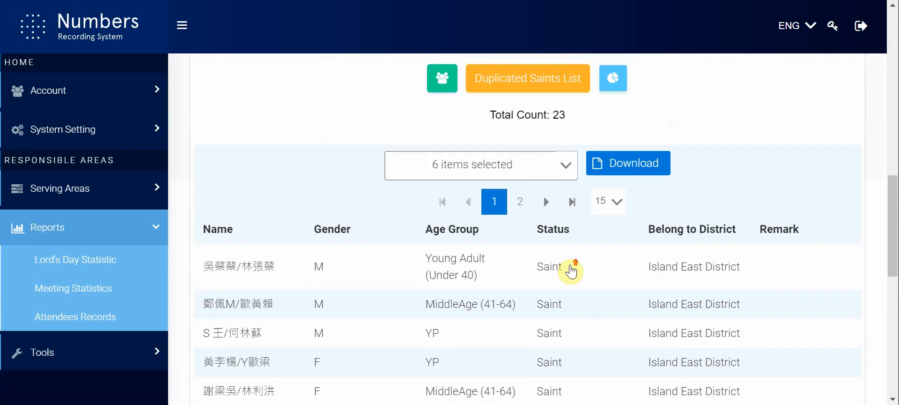
scroll(571, 269, "up", 10)
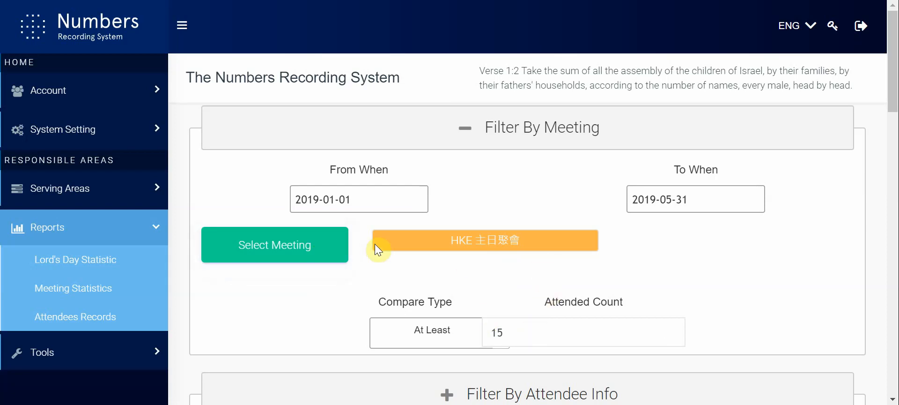
left_click(330, 252)
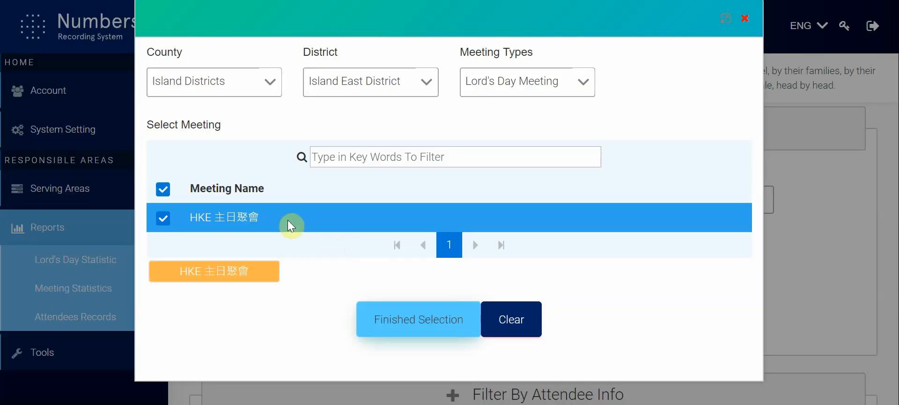
left_click(159, 220)
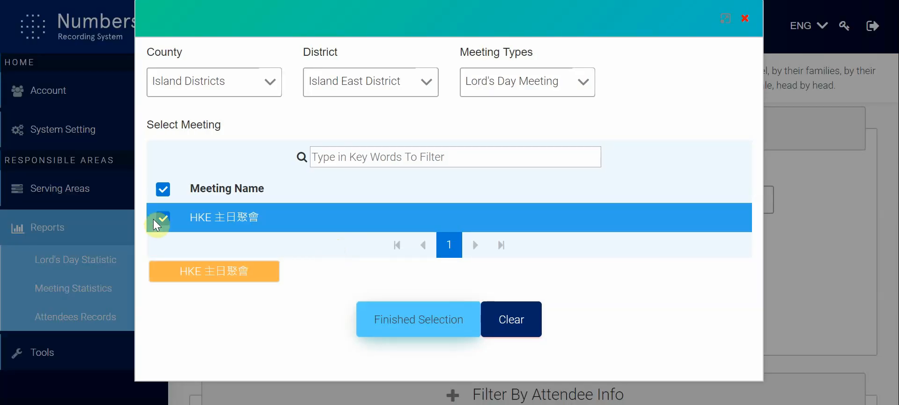
left_click(554, 89)
left_click(527, 178)
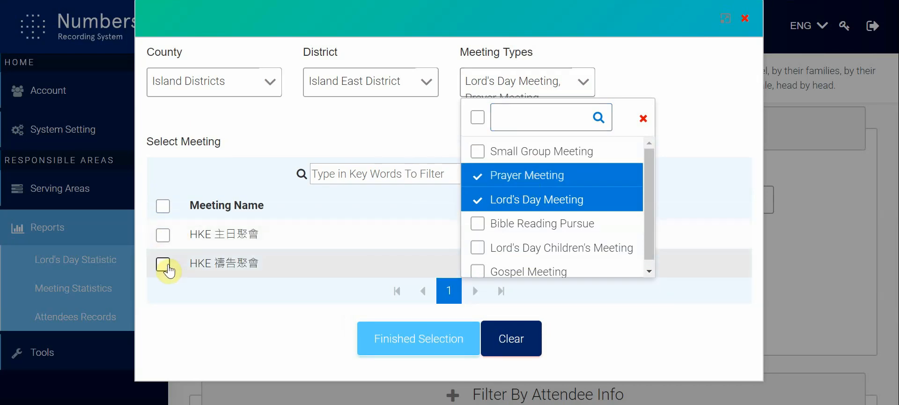
Select the HKE 禱告聚會 meeting and finish the selection
left_click(295, 272)
left_click(297, 273)
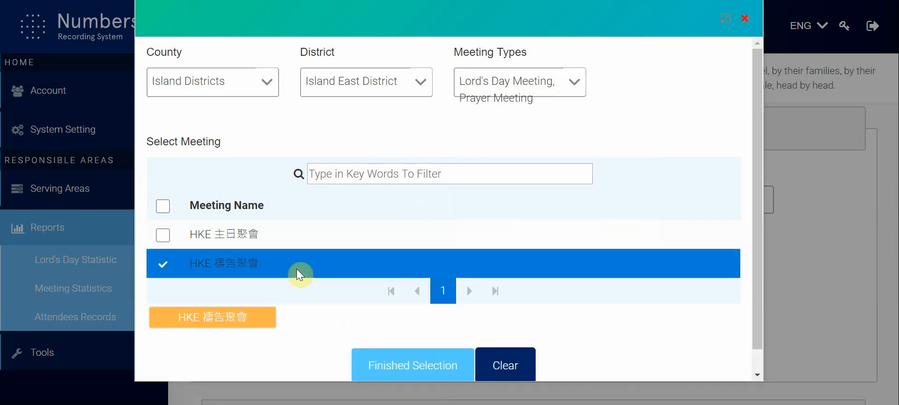
left_click(417, 366)
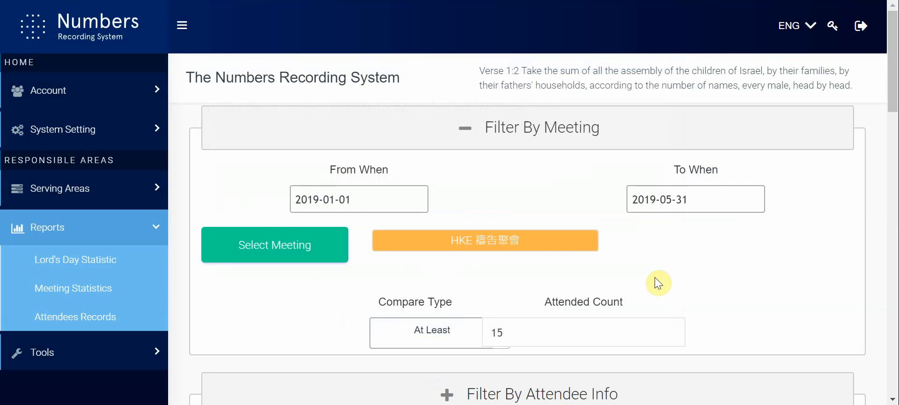
Set the comparison to Less Than with an attended count of 5, and append these criteria to the search
left_click(459, 332)
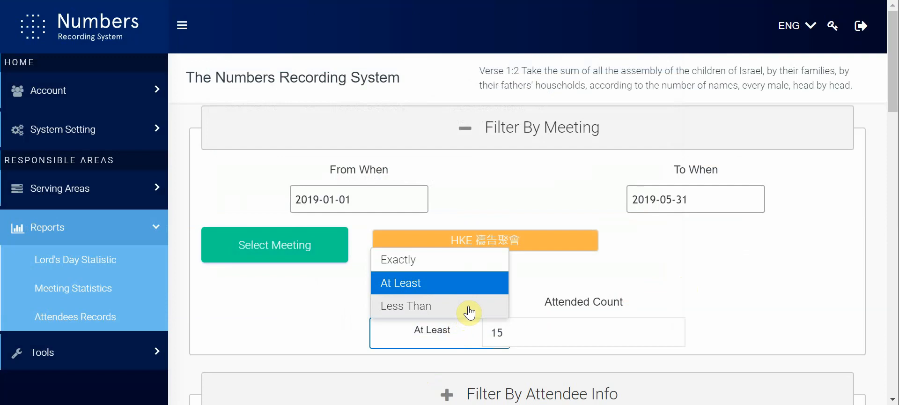
left_click(470, 312)
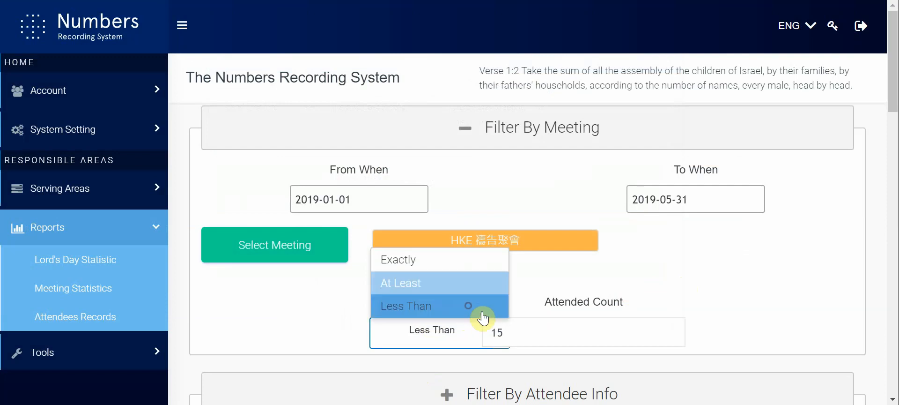
left_click(521, 326)
key("BackSpace")
key("BackSpace")
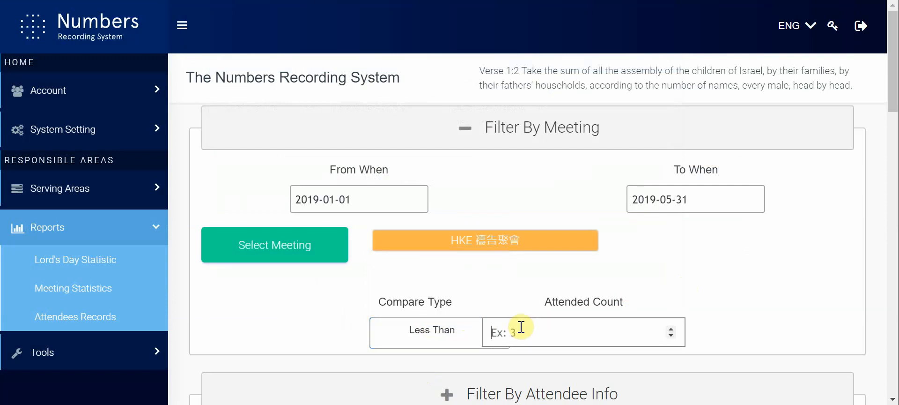
type("5")
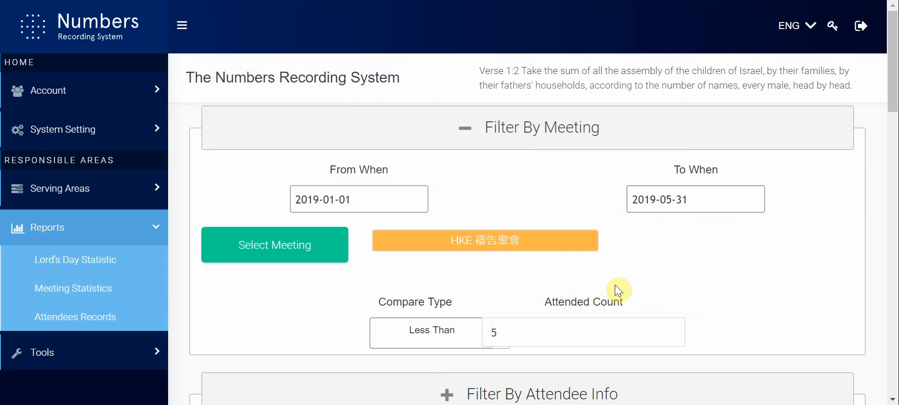
scroll(586, 319, "down", 3)
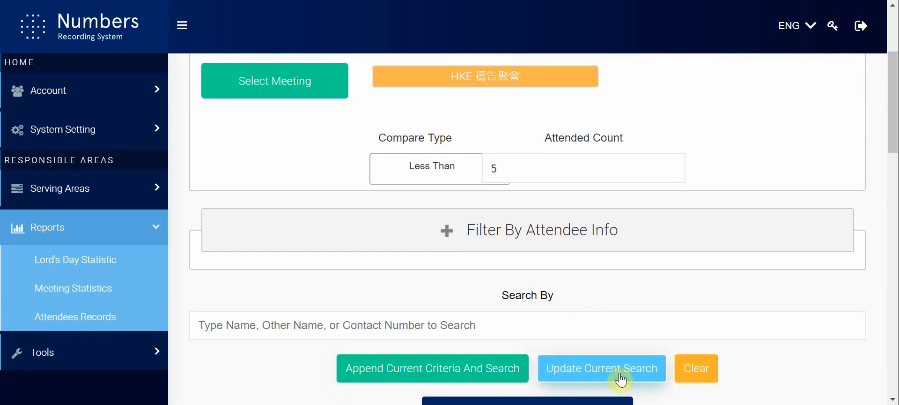
left_click(492, 375)
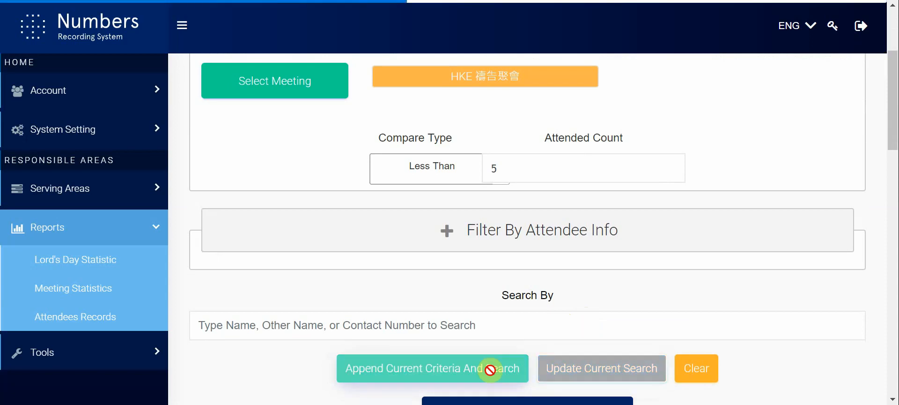
Review both query criteria and look through the list of attendees matching the combined search
scroll(491, 375, "down", 5)
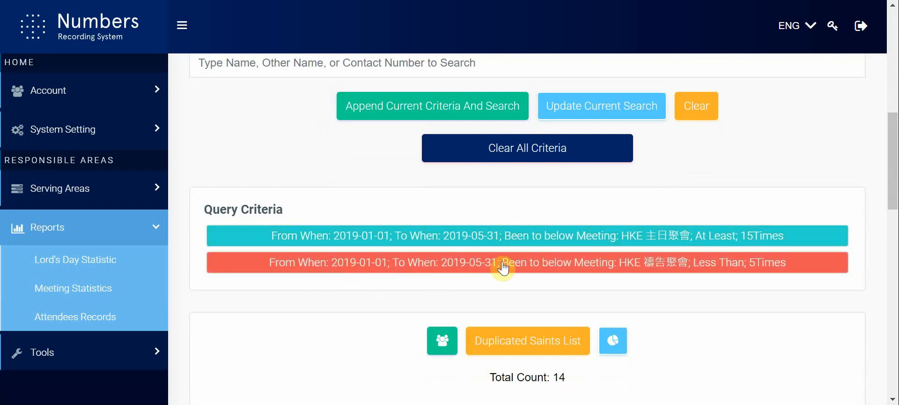
scroll(620, 308, "down", 5)
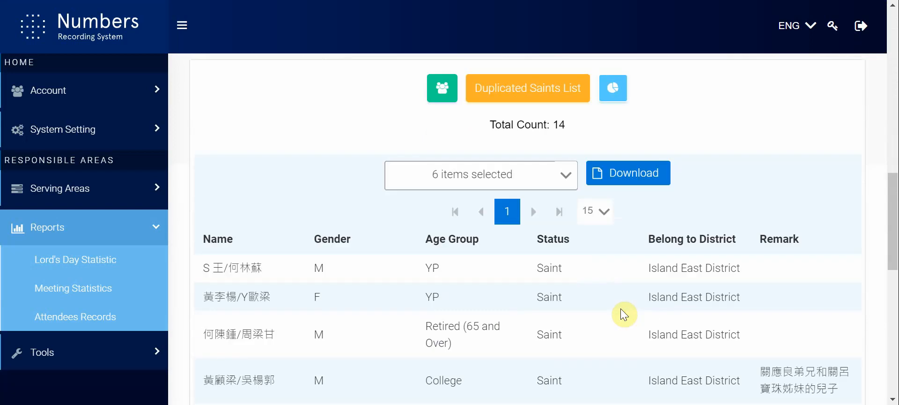
scroll(622, 315, "up", 4)
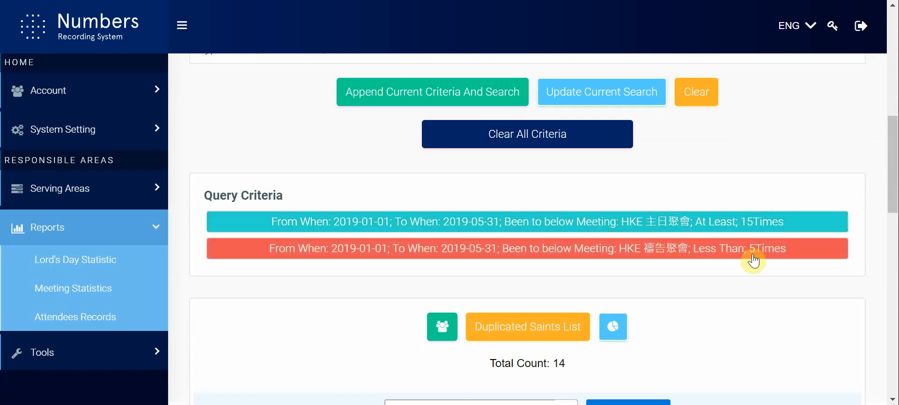
scroll(691, 277, "down", 6)
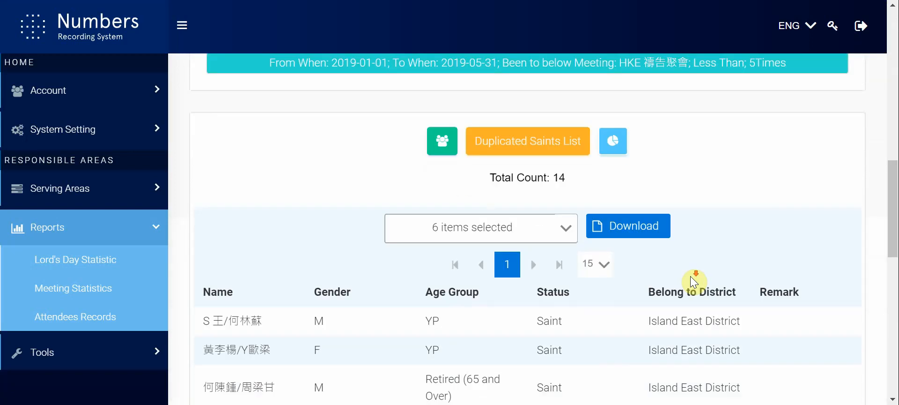
scroll(694, 281, "down", 6)
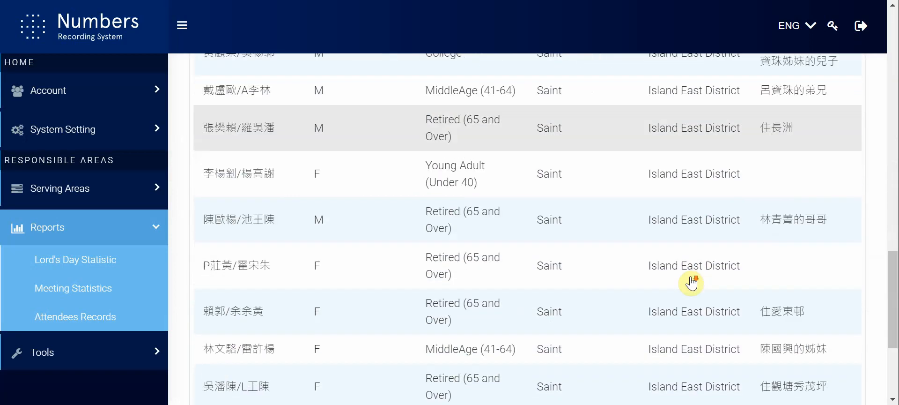
scroll(691, 281, "up", 10)
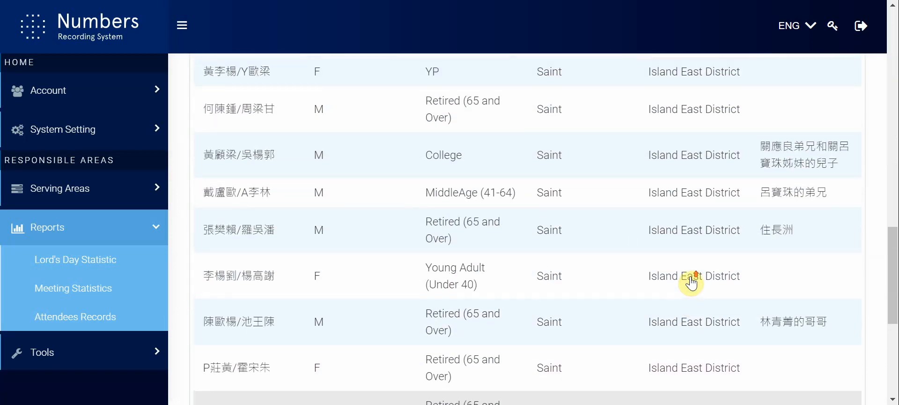
scroll(690, 276, "up", 10)
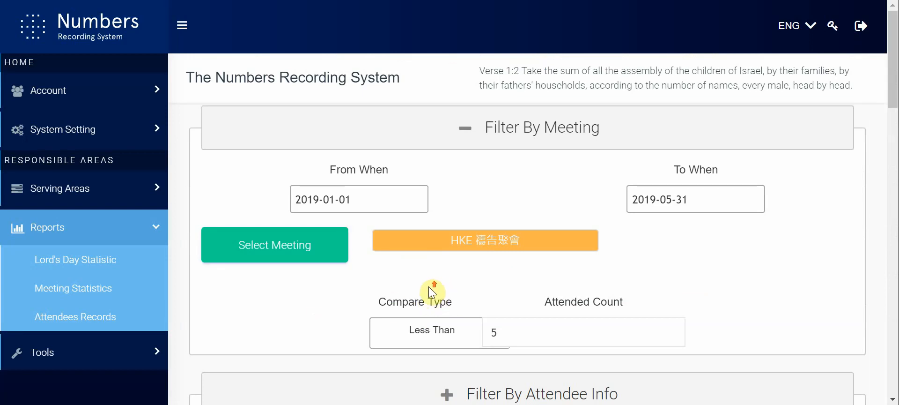
Expand the attendee info filter, set the gender to F and update the current search
scroll(457, 261, "down", 3)
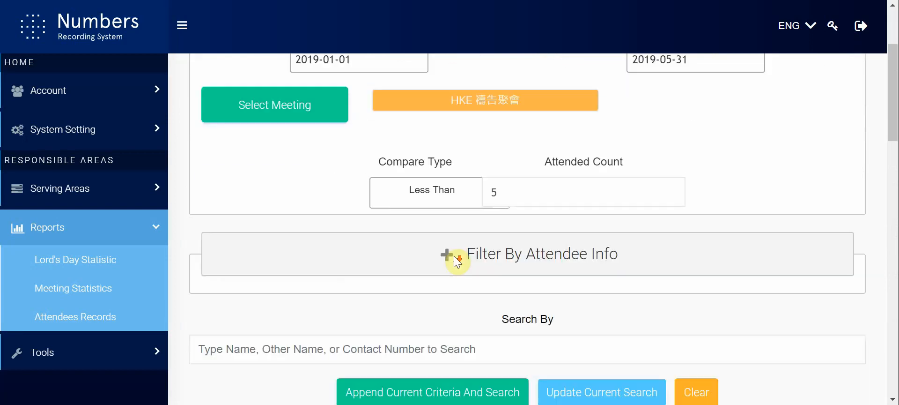
scroll(454, 255, "down", 3)
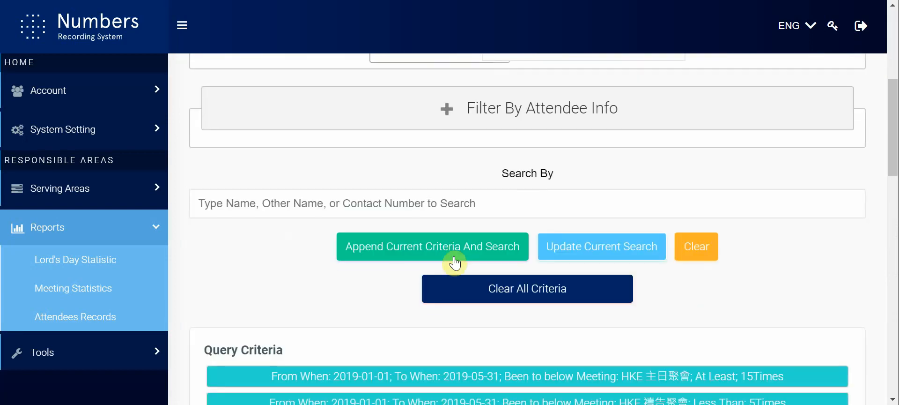
left_click(581, 114)
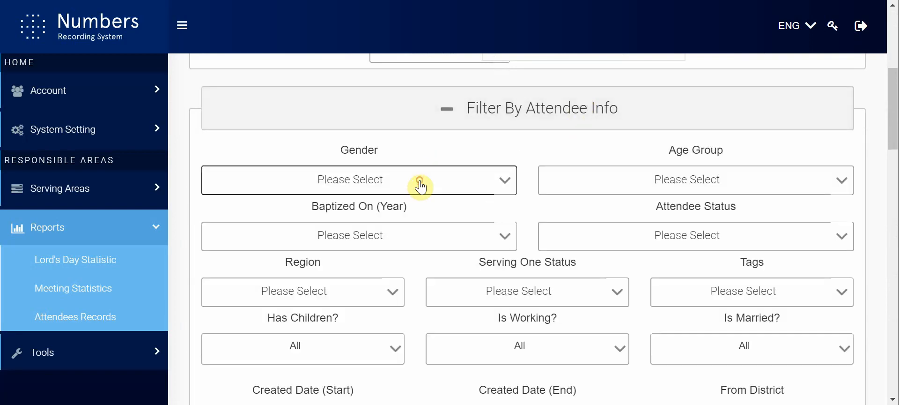
left_click(420, 186)
left_click(312, 276)
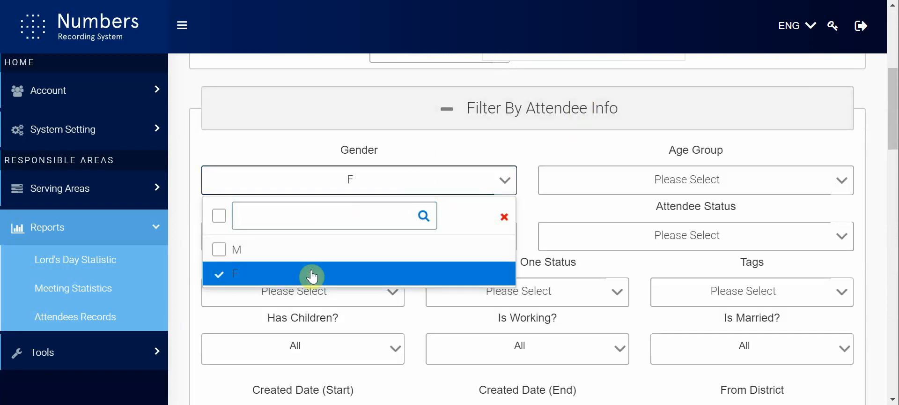
left_click(486, 134)
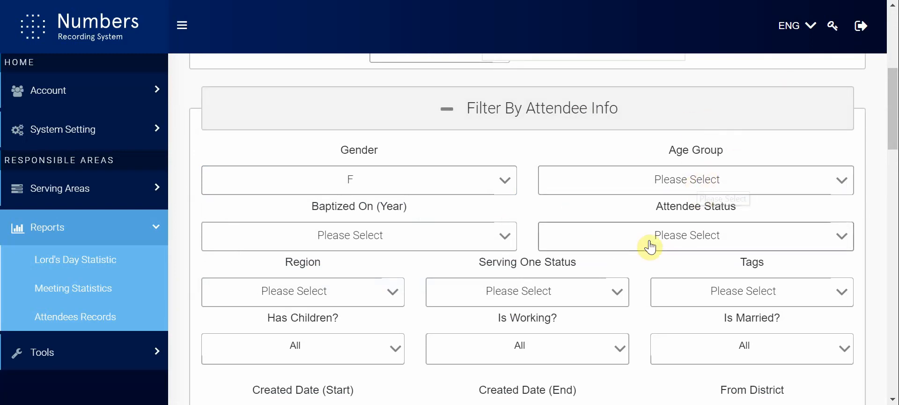
left_click(634, 242)
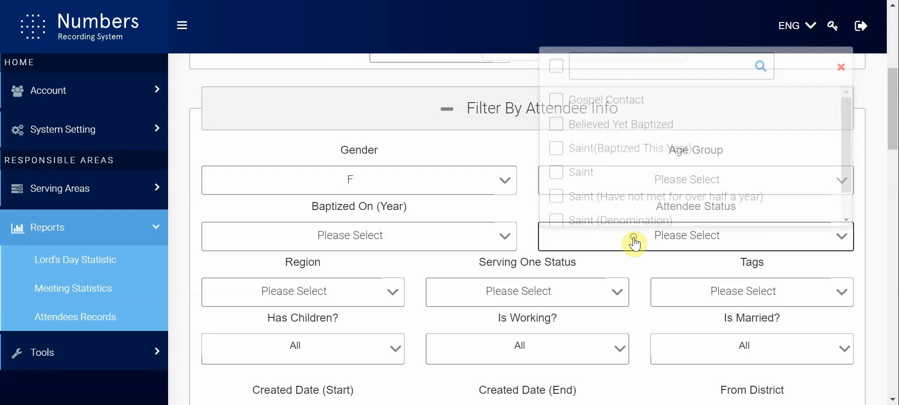
scroll(598, 255, "down", 4)
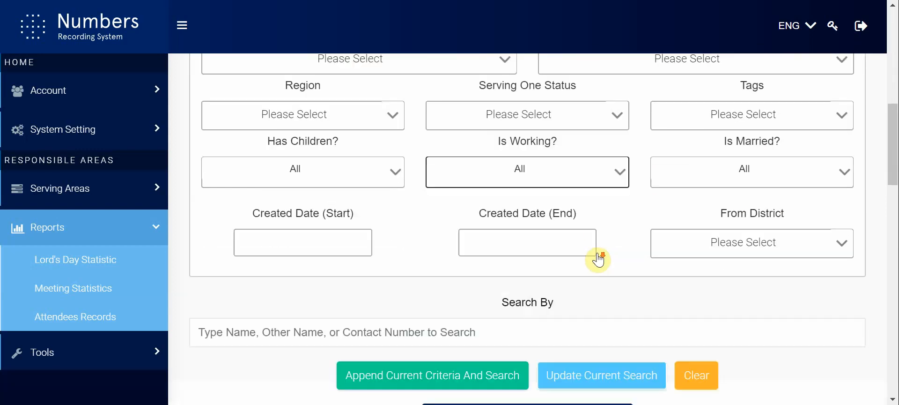
scroll(598, 258, "down", 1)
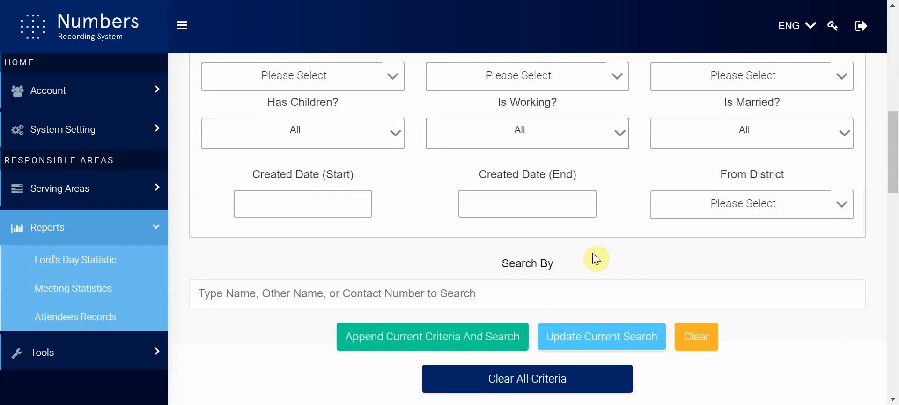
left_click(619, 345)
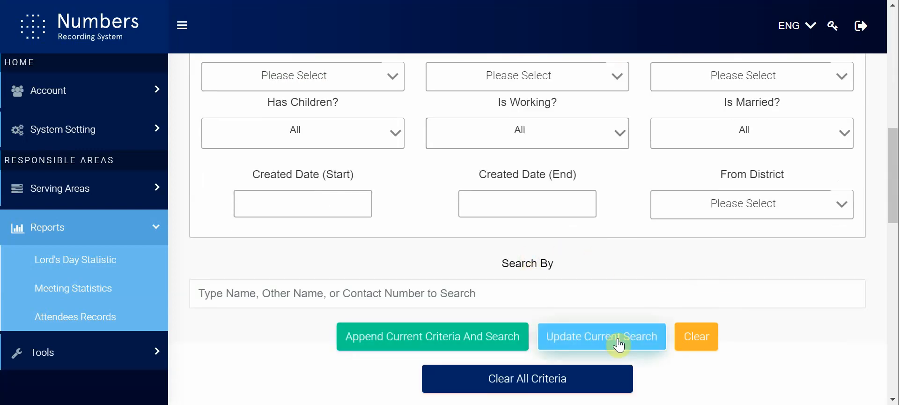
Examine the updated query criteria with the gender condition and the resulting attendee list
scroll(618, 344, "down", 2)
scroll(618, 344, "down", 3)
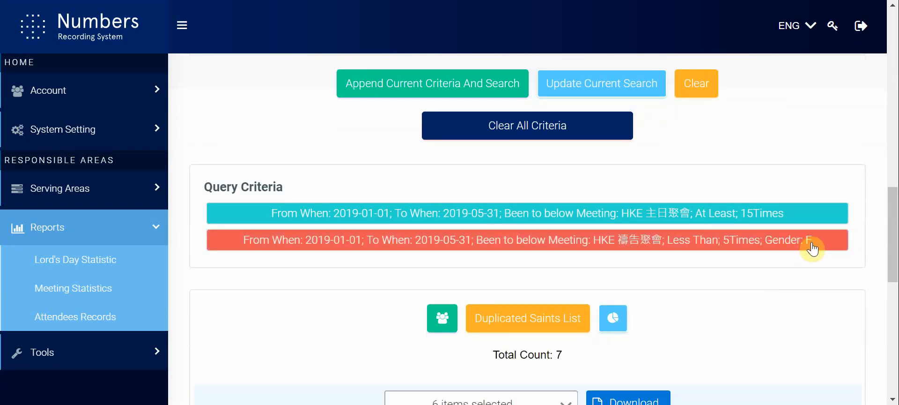
scroll(638, 267, "down", 6)
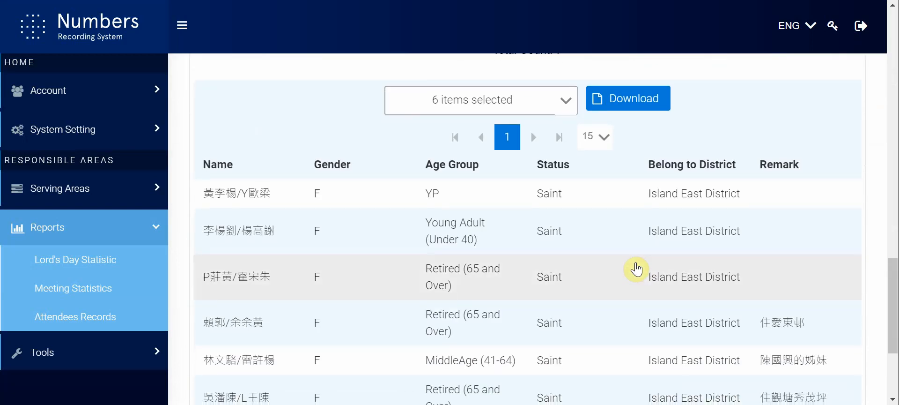
scroll(636, 269, "down", 2)
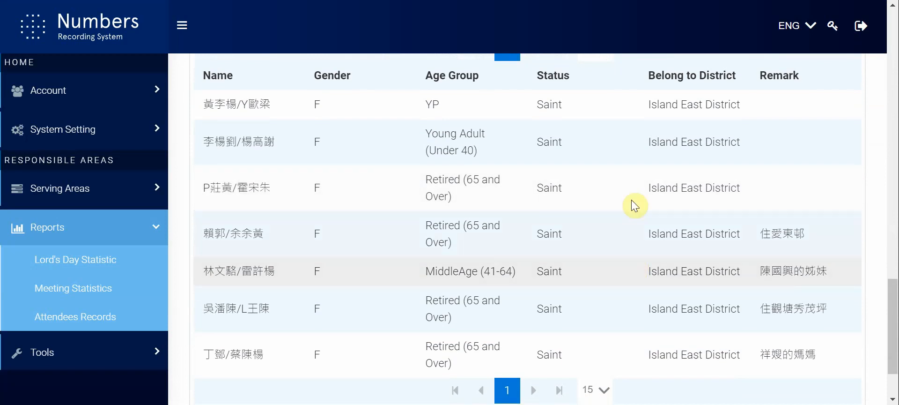
scroll(652, 175, "up", 7)
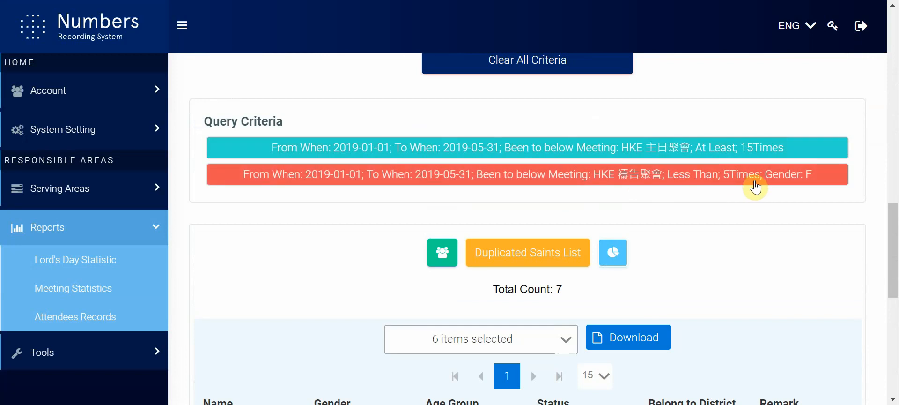
scroll(767, 204, "down", 4)
scroll(767, 204, "down", 3)
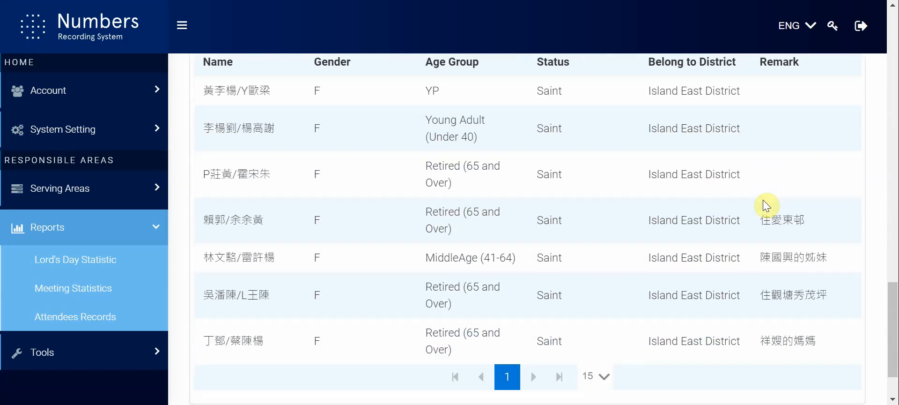
Add the Contact Number column to the attendee results table
scroll(722, 263, "up", 5)
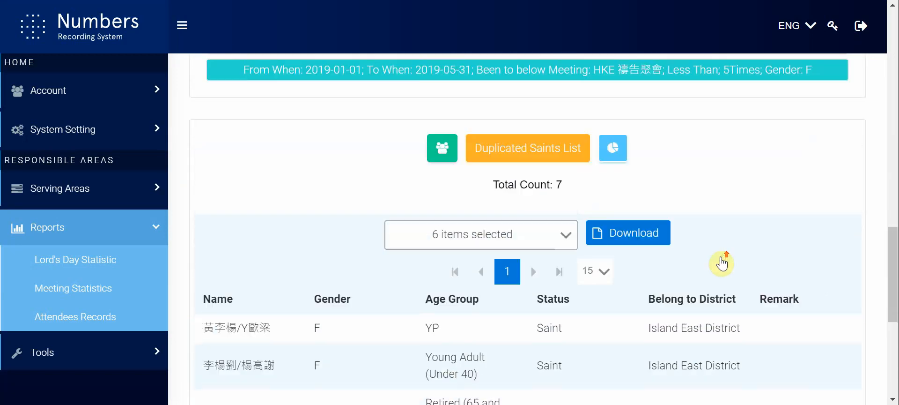
scroll(724, 262, "down", 3)
scroll(722, 261, "down", 3)
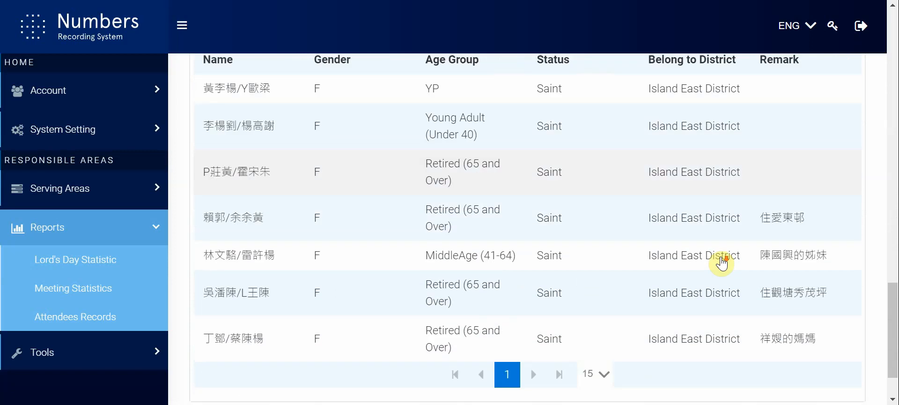
scroll(722, 263, "up", 1)
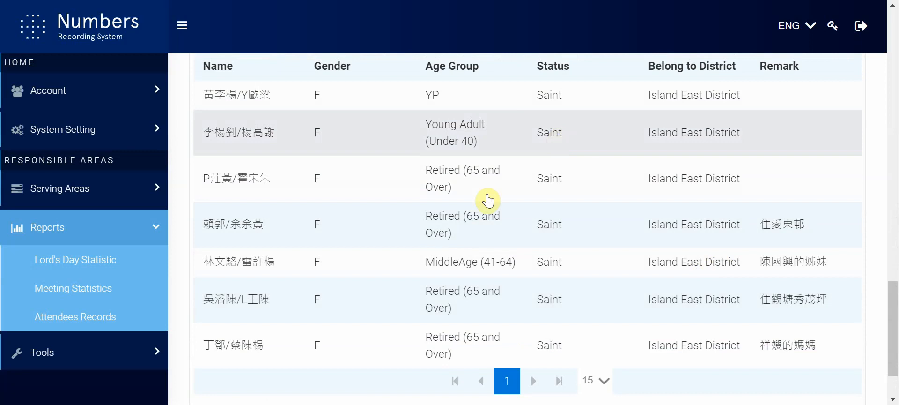
scroll(457, 268, "up", 3)
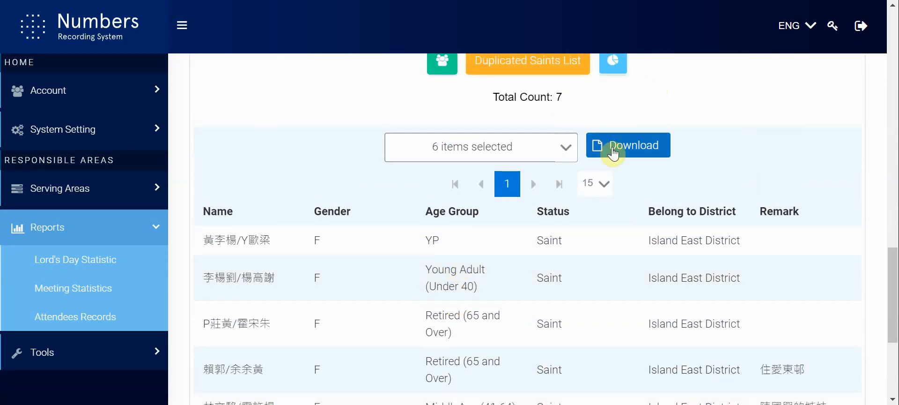
left_click(569, 146)
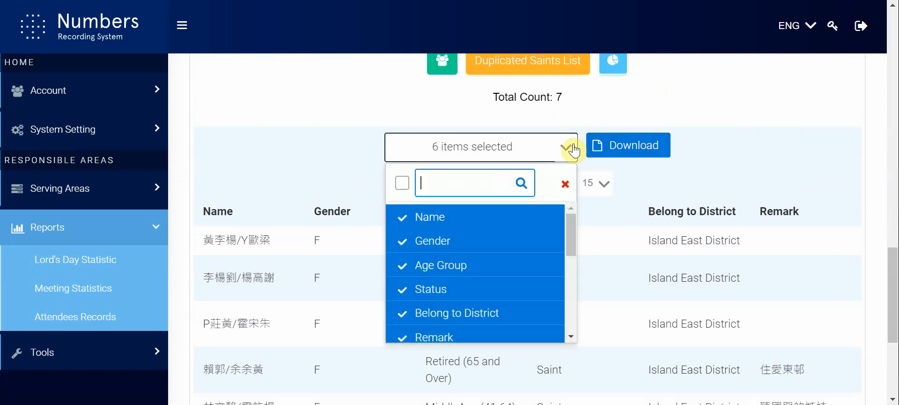
scroll(474, 307, "down", 3)
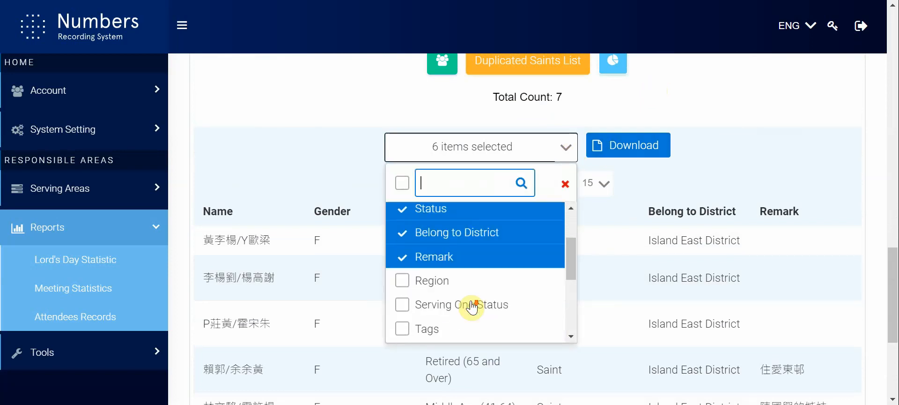
scroll(472, 308, "down", 2)
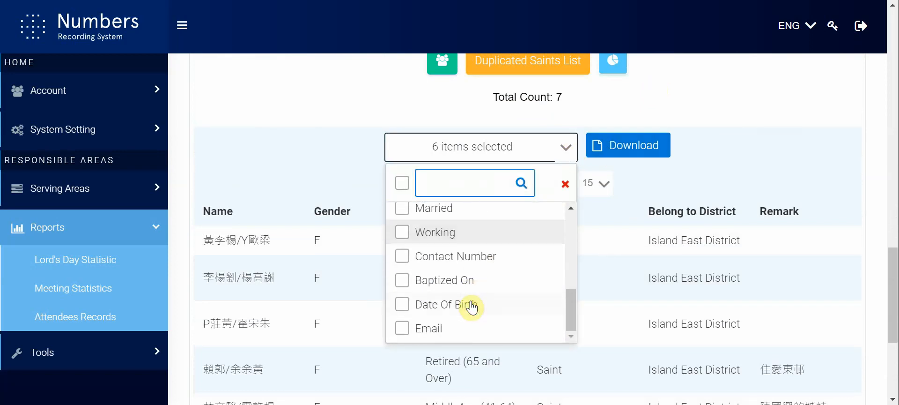
left_click(470, 267)
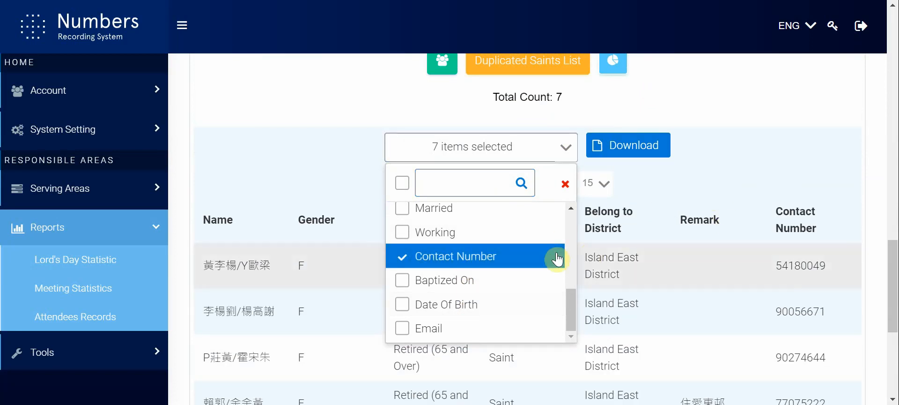
Remove the Belong to District, Remark and Gender columns from the attendee results table
scroll(537, 259, "up", 5)
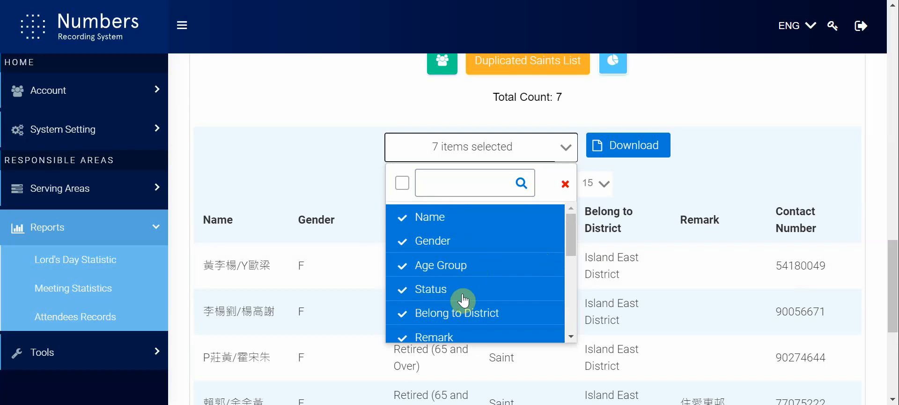
left_click(460, 318)
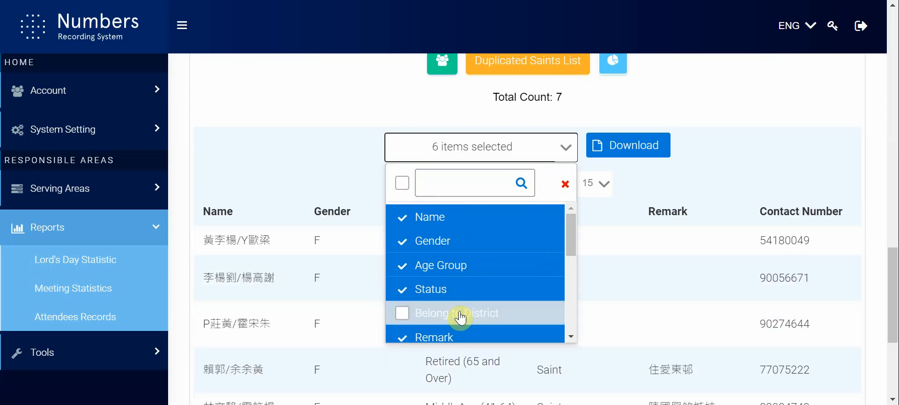
scroll(508, 302, "down", 1)
left_click(510, 301)
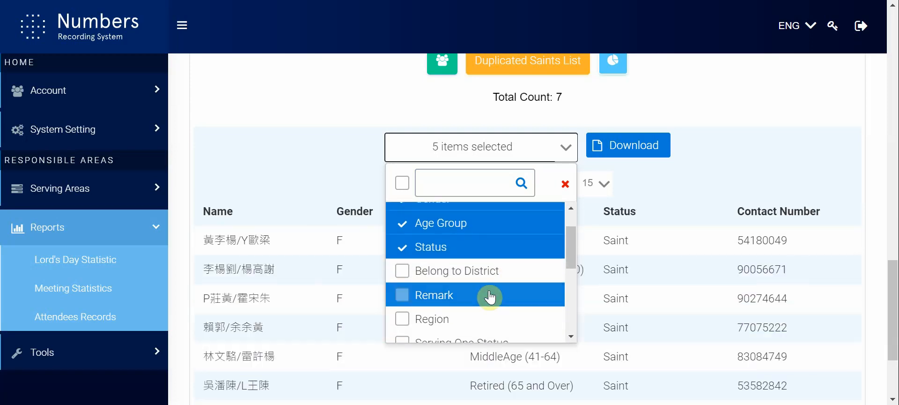
left_click(509, 299)
scroll(518, 284, "up", 1)
scroll(518, 281, "down", 2)
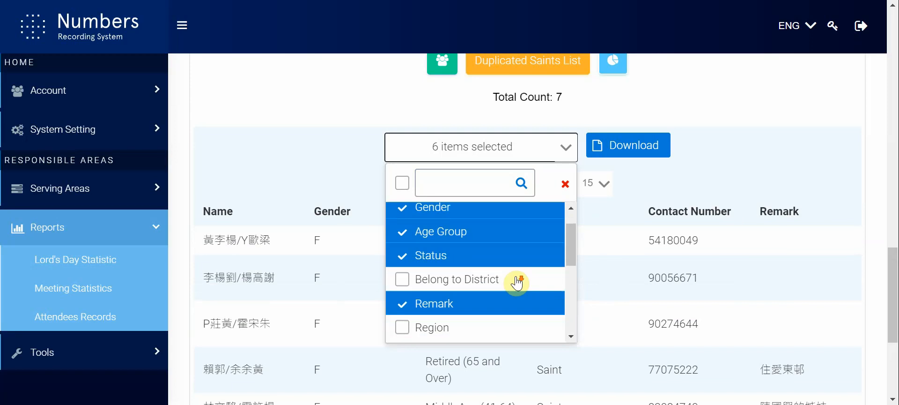
left_click(502, 281)
scroll(500, 285, "up", 2)
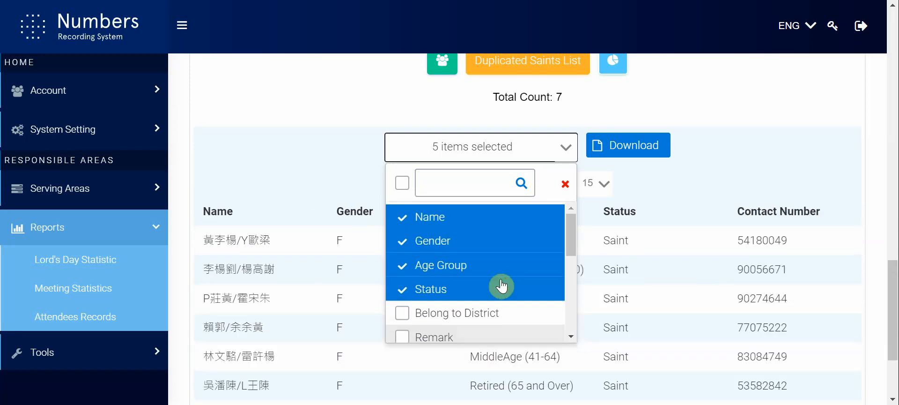
left_click(485, 250)
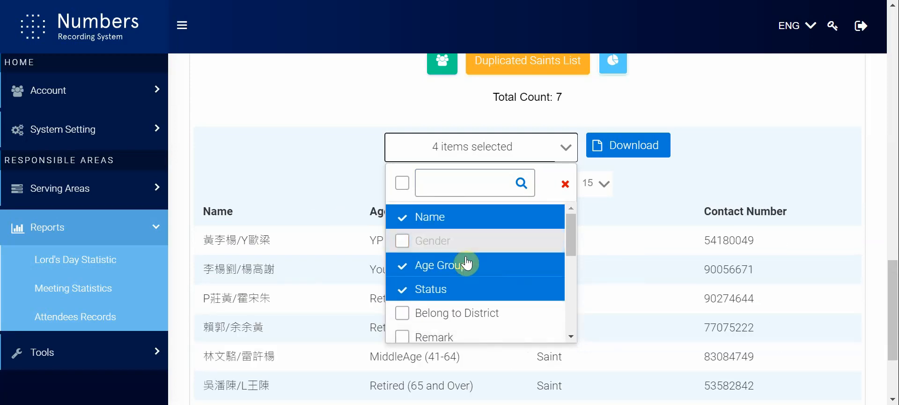
scroll(492, 292, "down", 5)
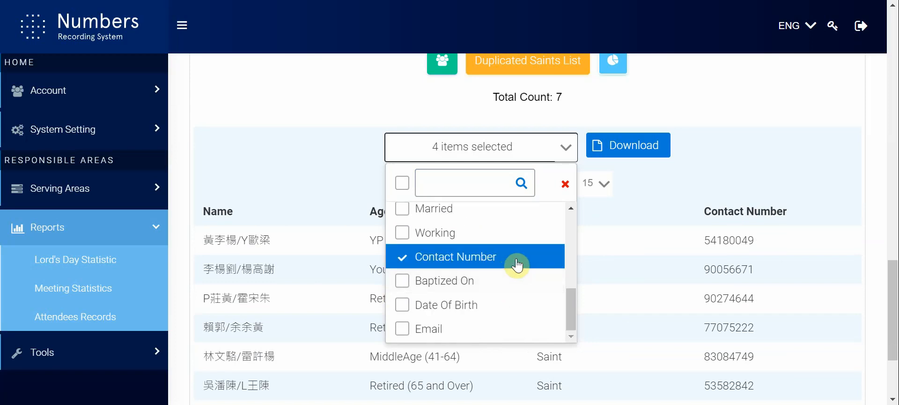
left_click(688, 126)
Open the attendee info download options, check the selectable export columns and enable Show Monthly Meeting Record
left_click(648, 147)
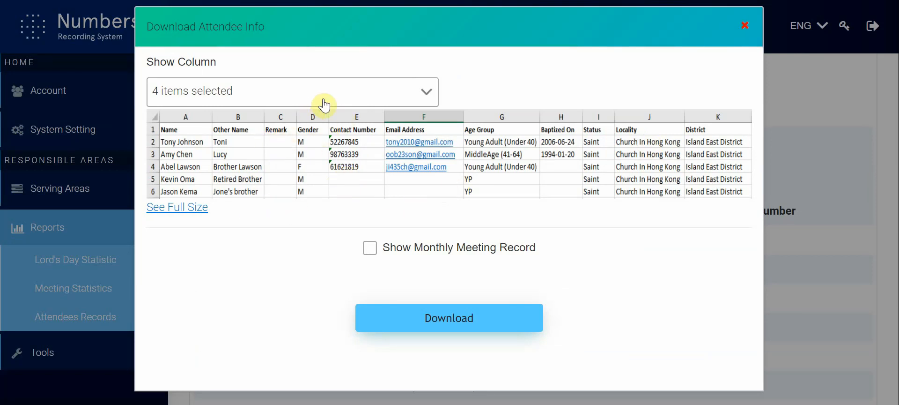
left_click(348, 94)
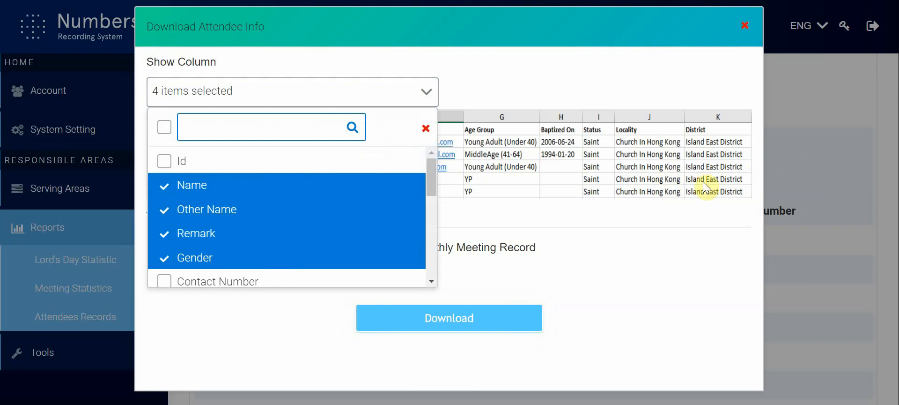
left_click(617, 192)
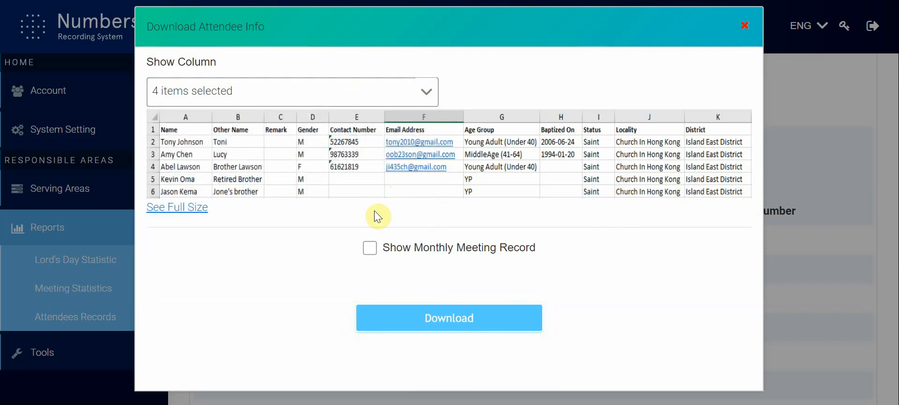
left_click(371, 247)
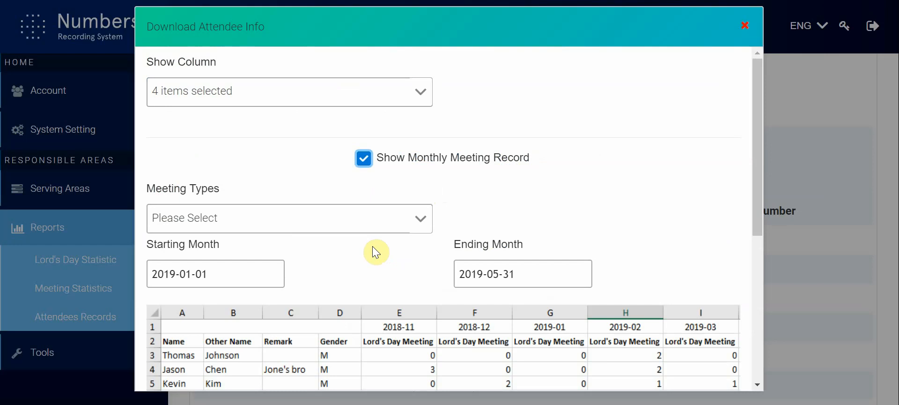
Choose Small Group Meeting and Gospel Meeting as the meeting types for the monthly record
left_click(383, 232)
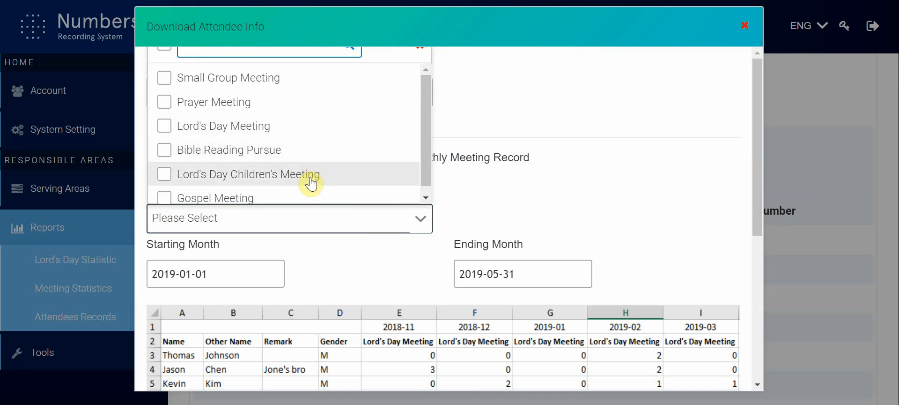
left_click(322, 87)
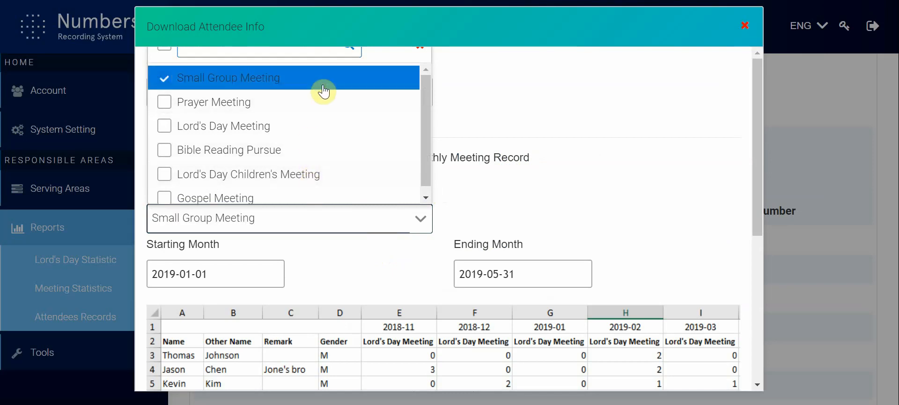
scroll(298, 146, "down", 1)
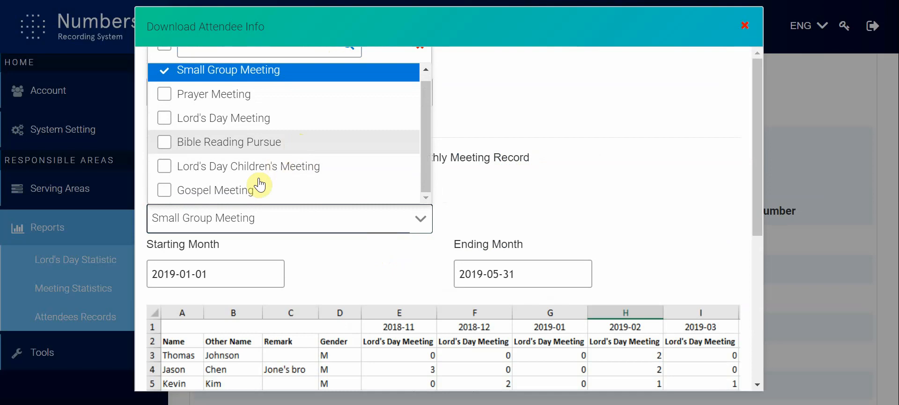
left_click(241, 192)
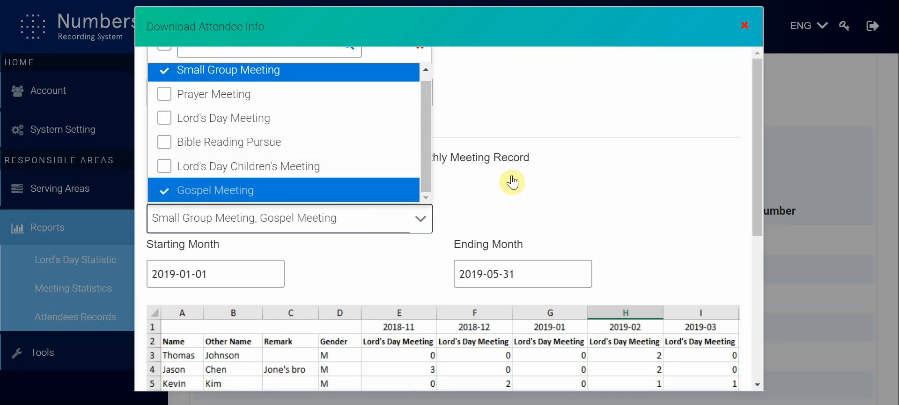
left_click(546, 179)
Download the attendee report and save it in Downloads as AttendeeQueryReport_2019-06-19 (1).xlsx
scroll(546, 179, "down", 4)
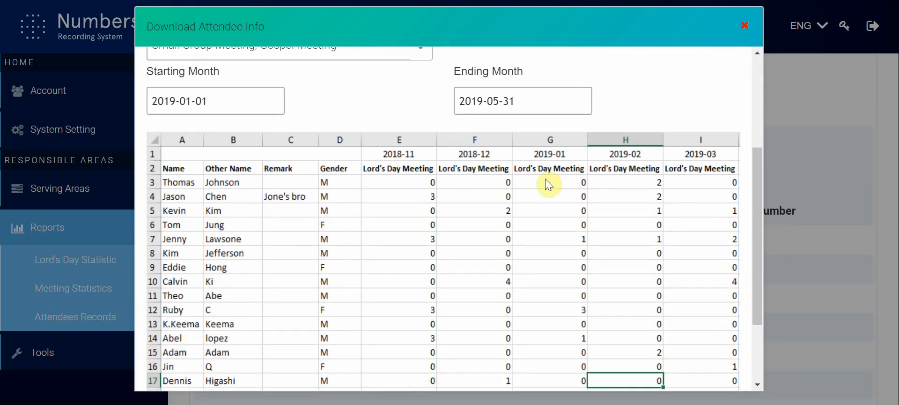
scroll(366, 187, "down", 2)
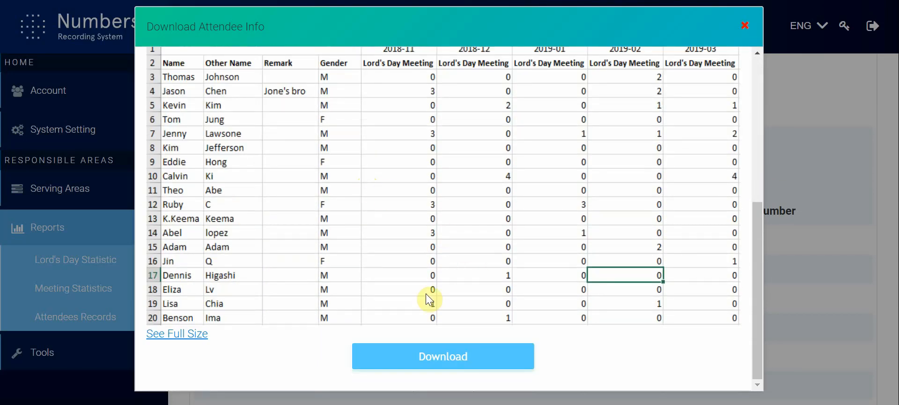
left_click(428, 368)
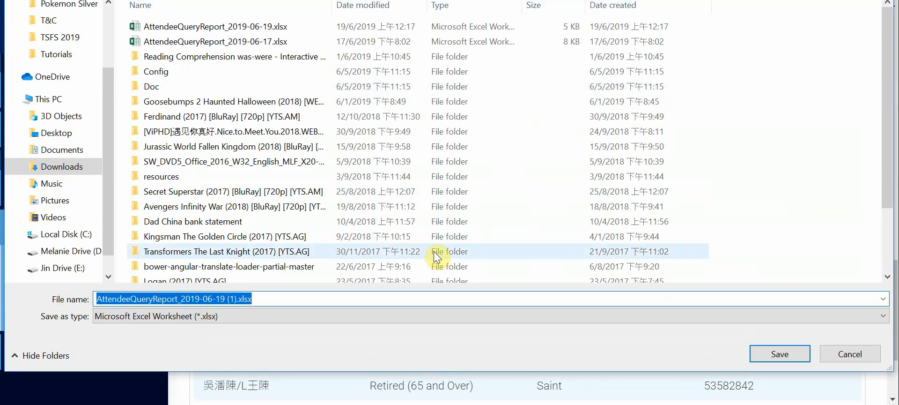
left_click(791, 356)
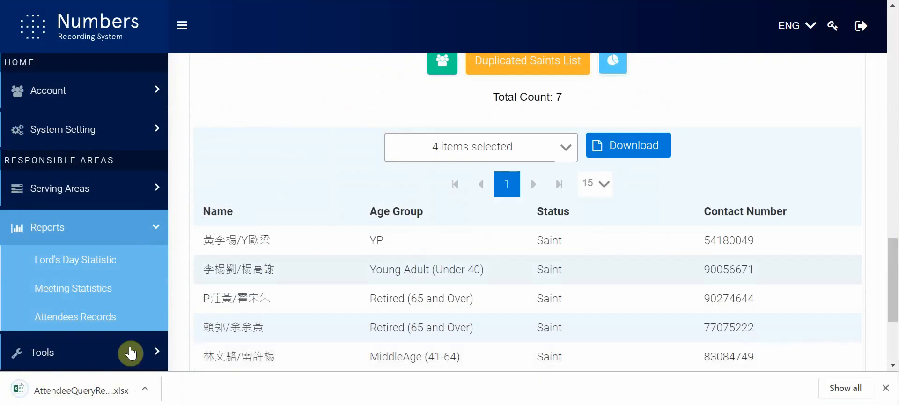
Open the downloaded report in Excel and examine the first attendee's monthly attendance counts, dismissing the activation wizard
left_click(114, 389)
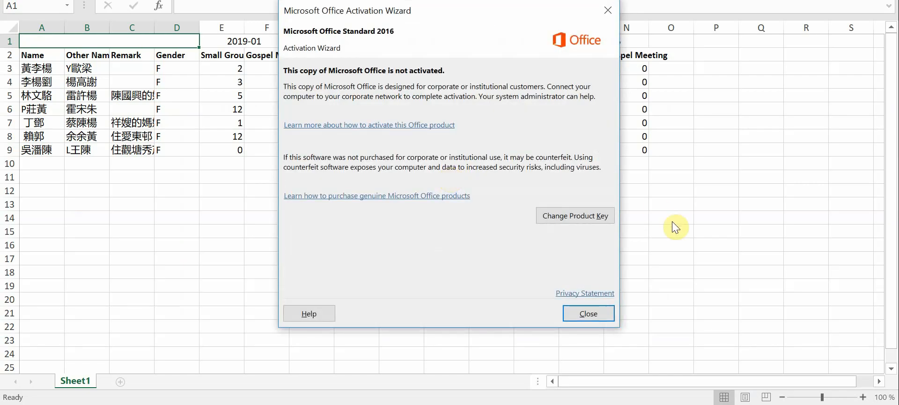
left_click(610, 10)
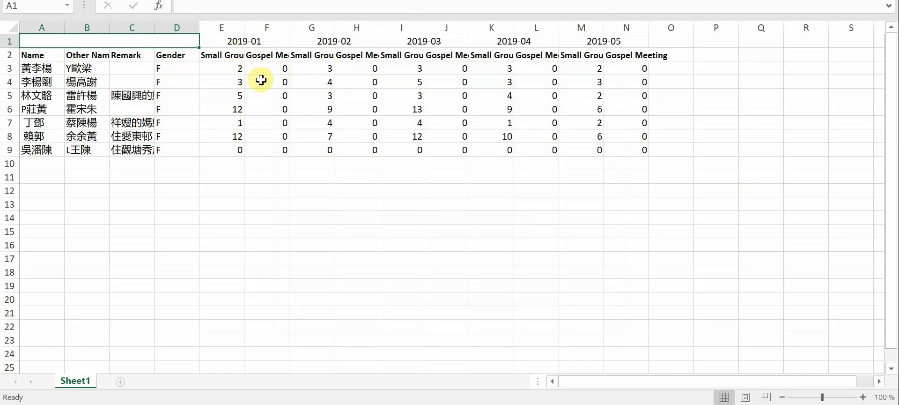
left_click(60, 69)
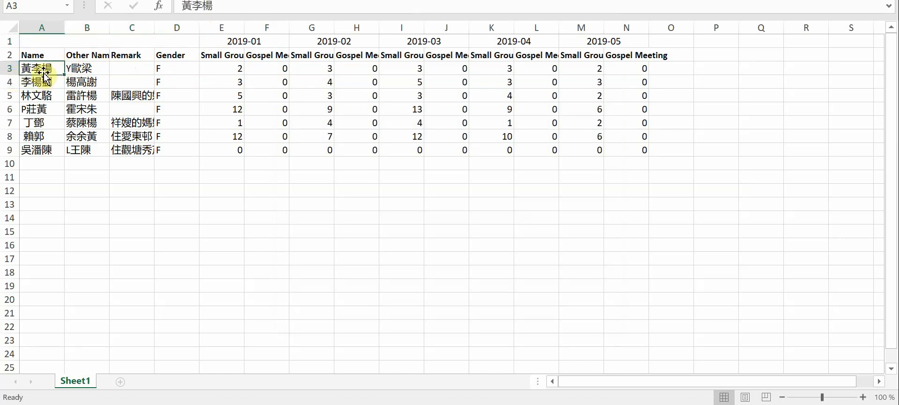
left_click(235, 71)
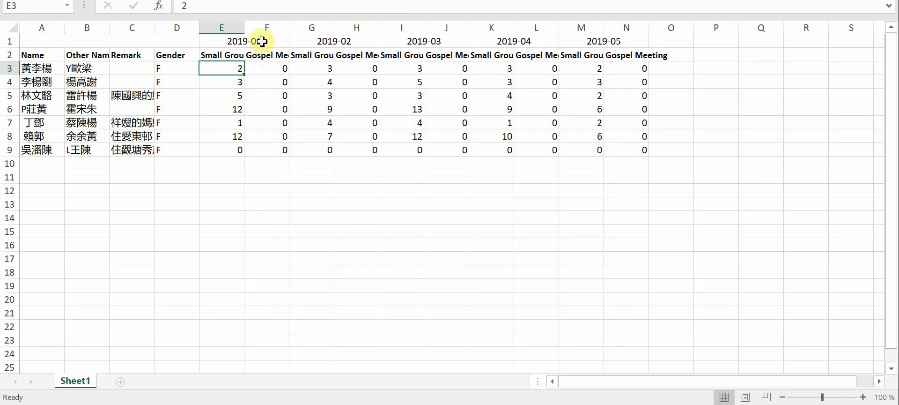
left_click(328, 71)
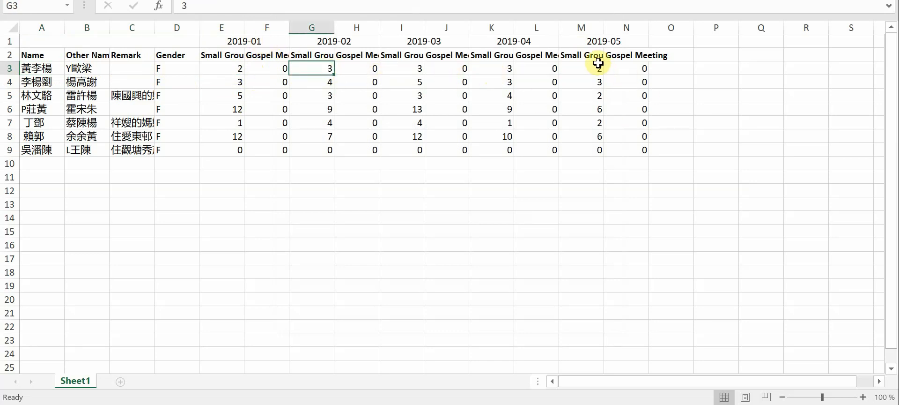
left_click(686, 148)
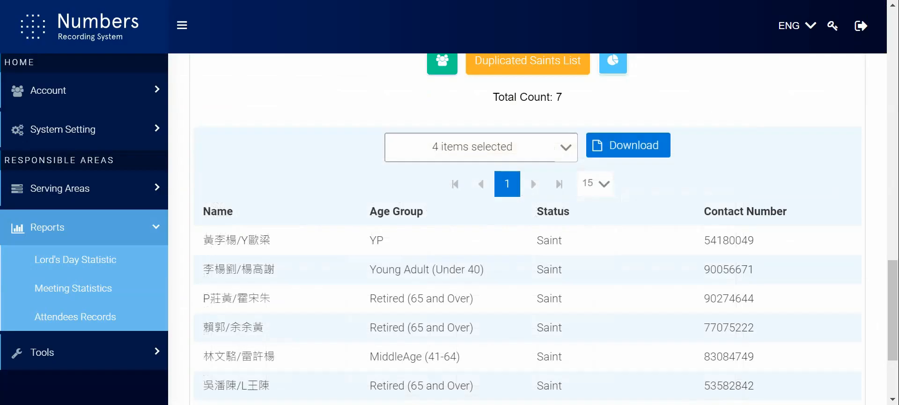
scroll(484, 166, "up", 5)
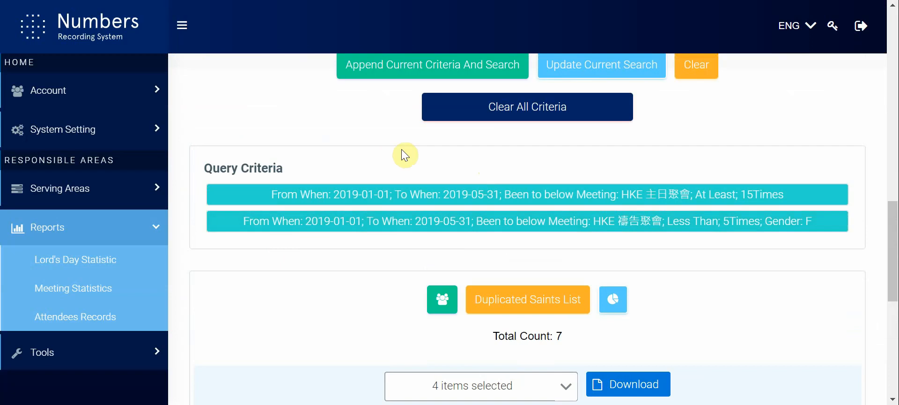
left_click(349, 205)
scroll(353, 213, "up", 6)
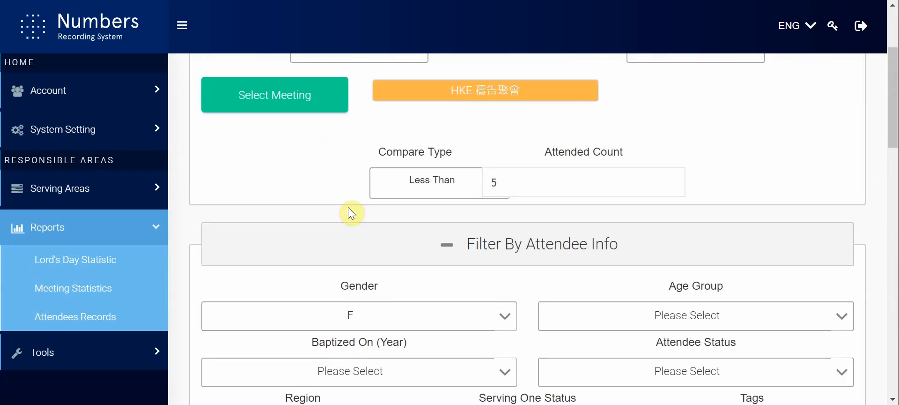
scroll(348, 207, "up", 3)
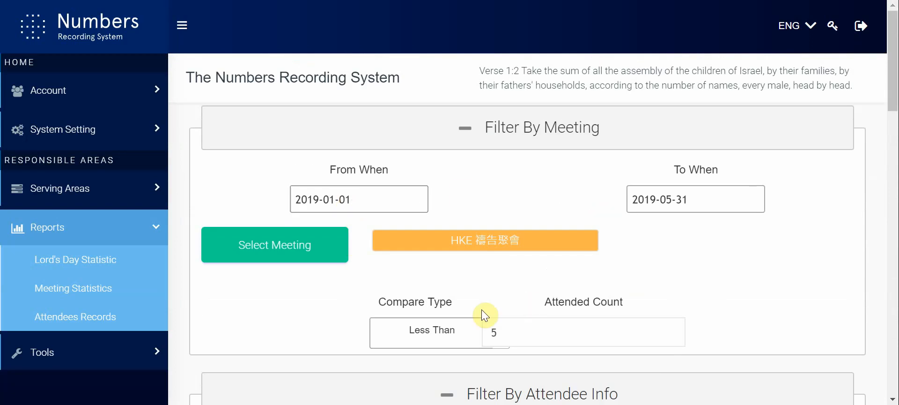
left_click(456, 404)
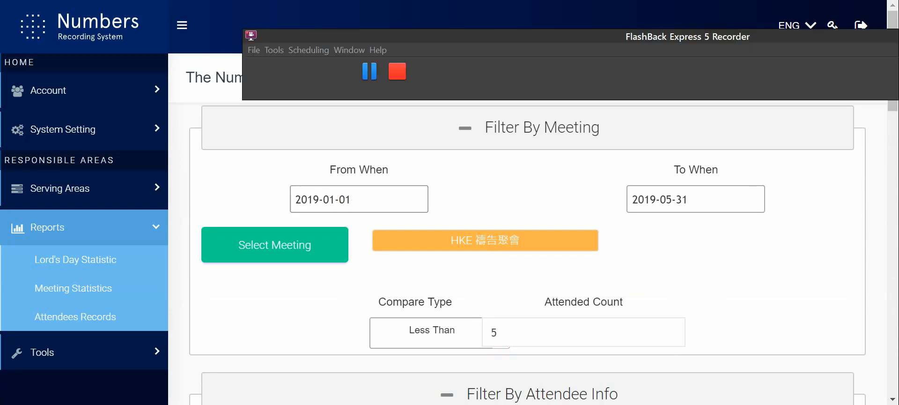